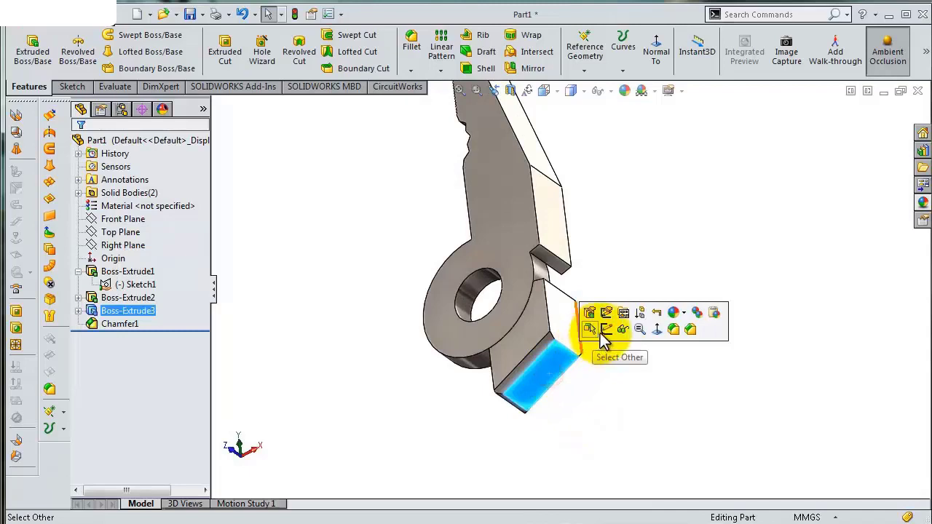
Start a new sketch on the arm's end face and view it face-on.
click(604, 333)
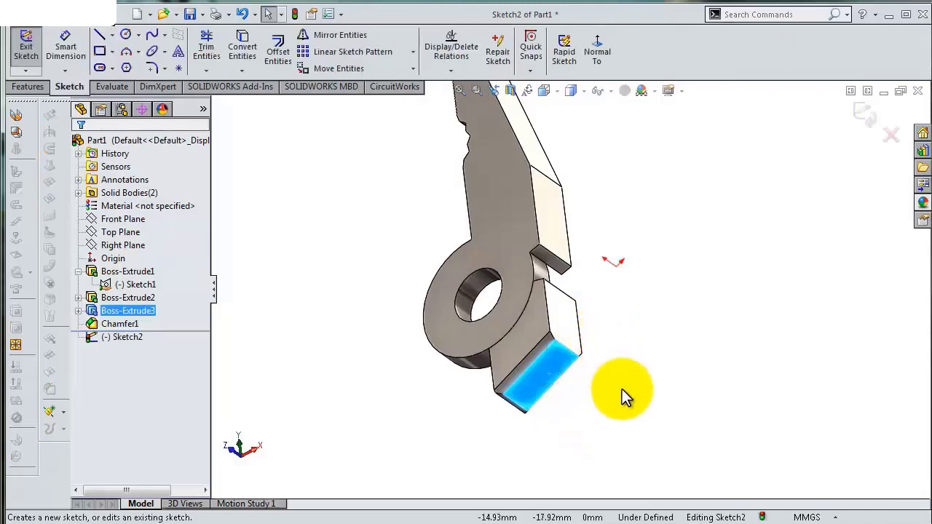
click(601, 58)
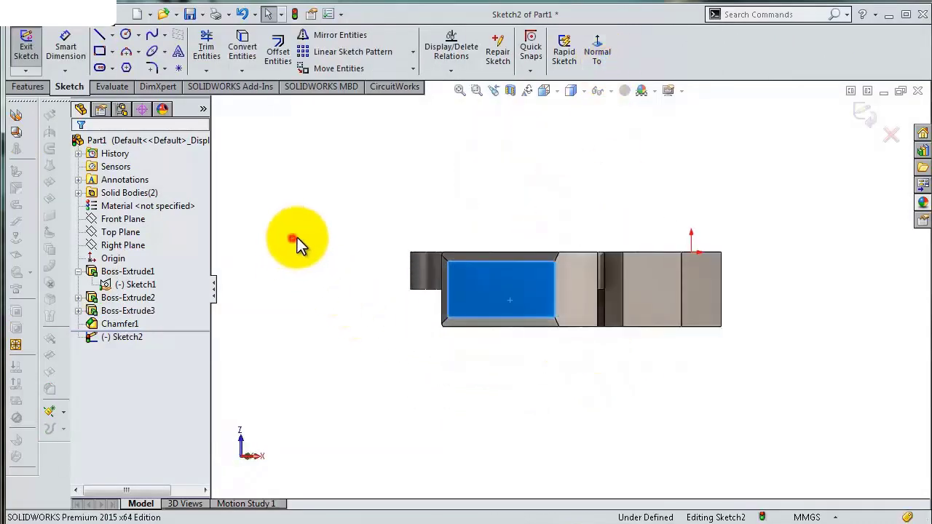
scroll(437, 247, down, 2)
scroll(448, 248, down, 1)
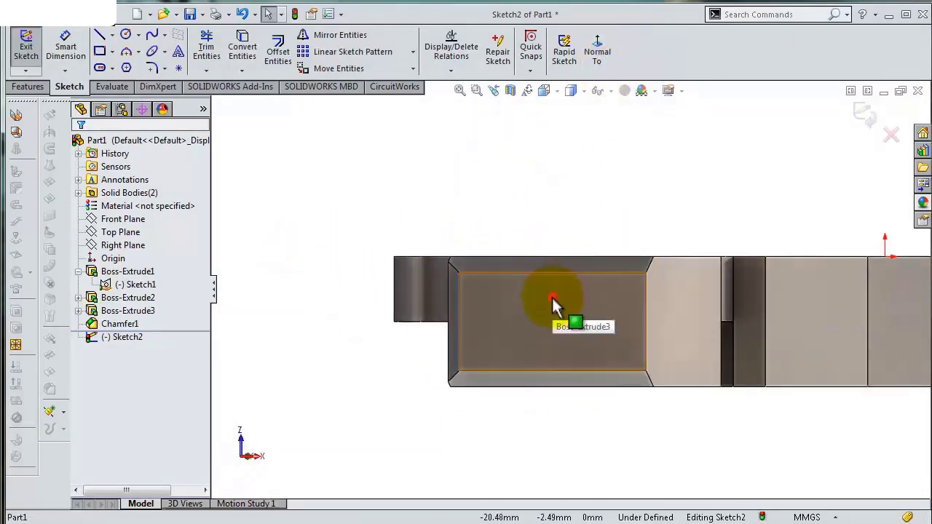
Offset the end face's edges 0.5 mm inward, reversed, to form a rectangle.
click(551, 296)
click(288, 49)
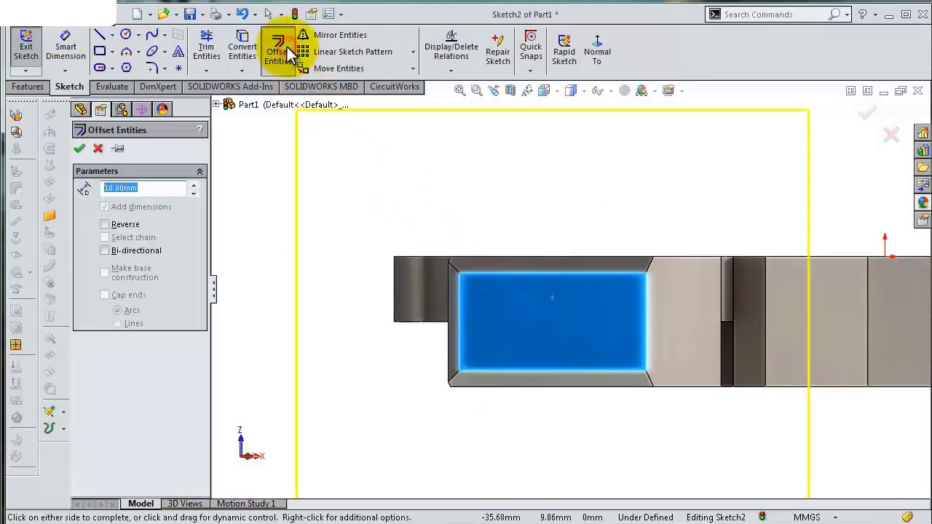
text(0.5)
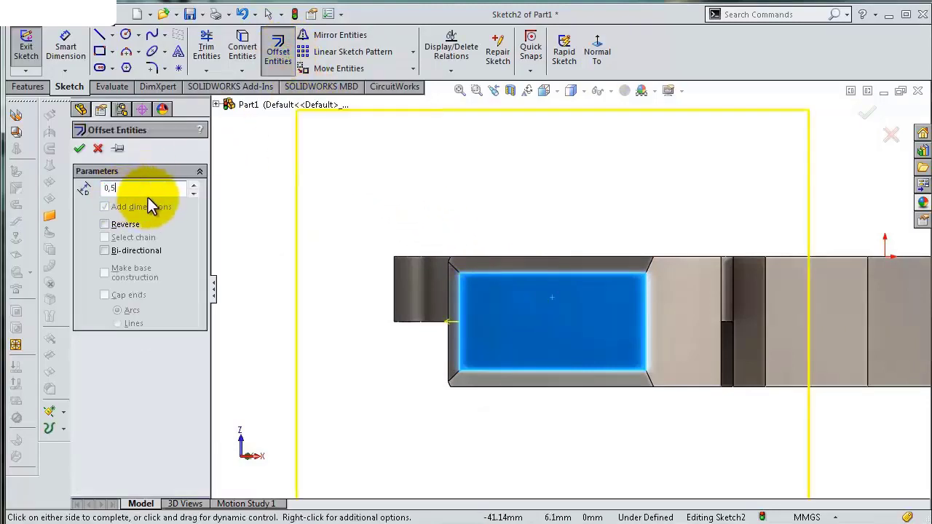
click(86, 210)
click(105, 225)
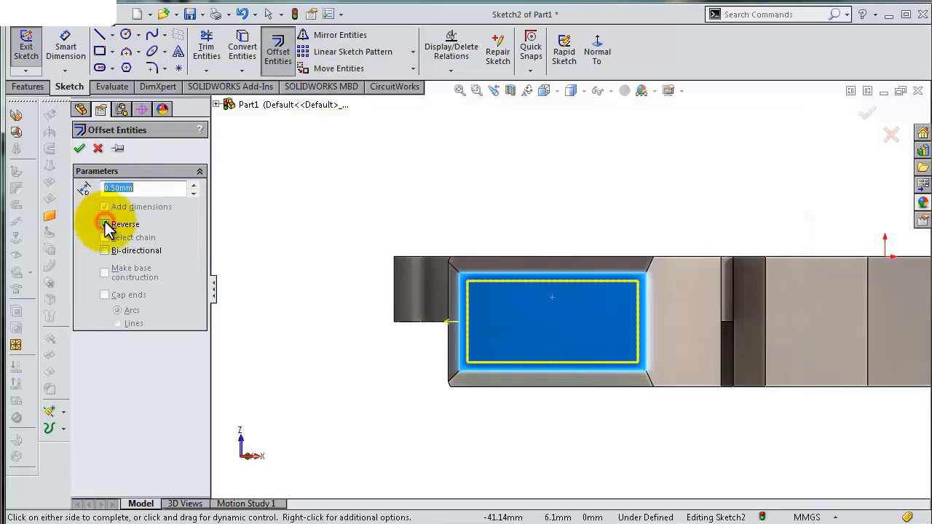
click(80, 149)
scroll(599, 245, up, 3)
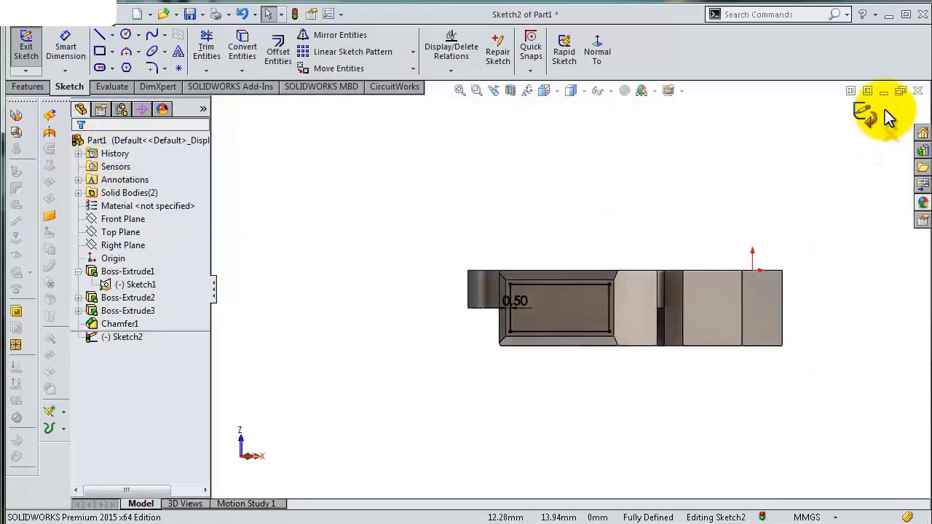
Exit the offset sketch and orbit back to a 3D view.
mouse_move(889, 118)
middle_down()
mouse_move(667, 323)
mouse_move(696, 310)
mouse_move(675, 344)
middle_up()
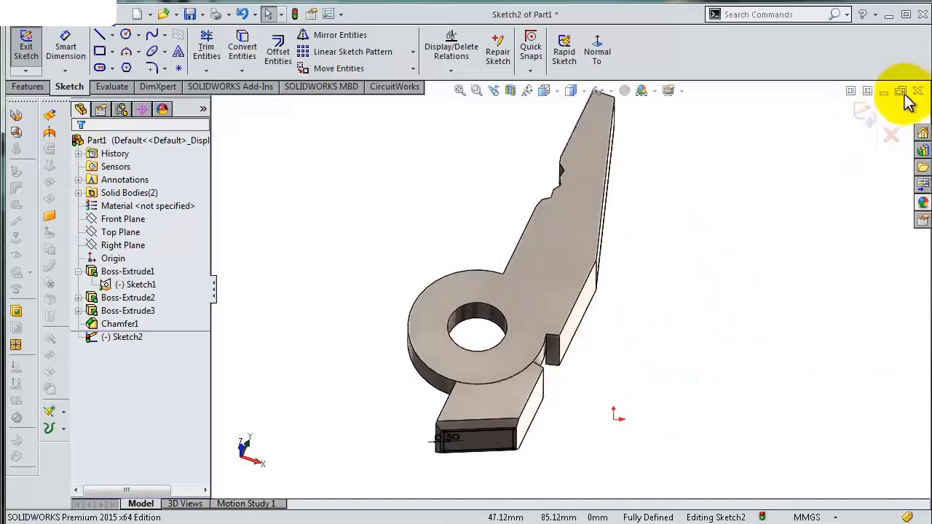
click(866, 130)
middle_drag(671, 376, 609, 387)
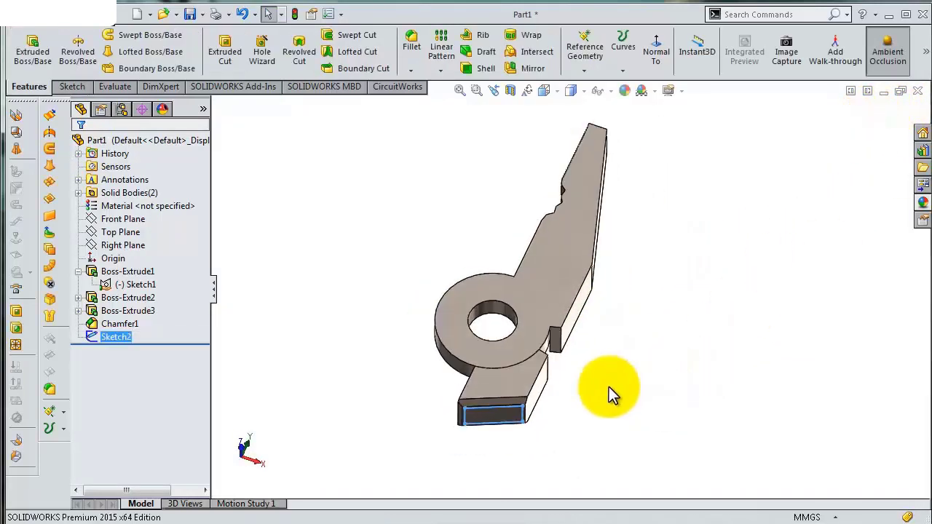
Start a new sketch on the short block's upper face.
click(124, 221)
mouse_move(582, 379)
middle_down()
mouse_move(545, 339)
mouse_move(551, 352)
mouse_move(430, 380)
middle_up()
click(437, 375)
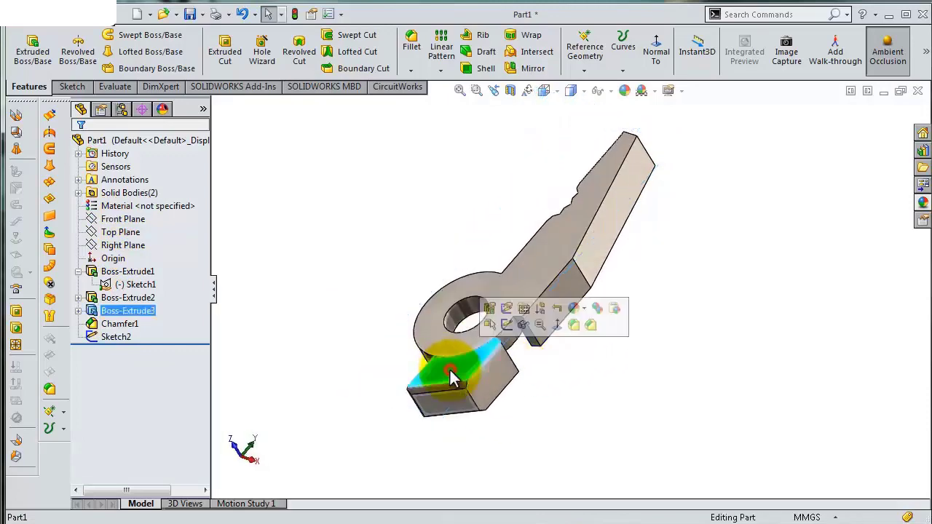
click(508, 328)
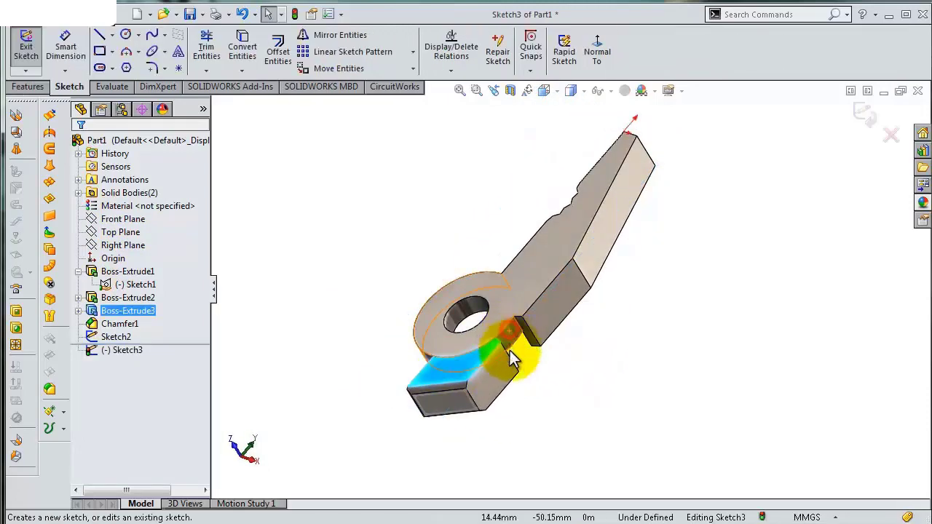
Draw a vertical centerline down from the part's corner with a short horizontal step.
click(597, 51)
scroll(619, 444, down, 2)
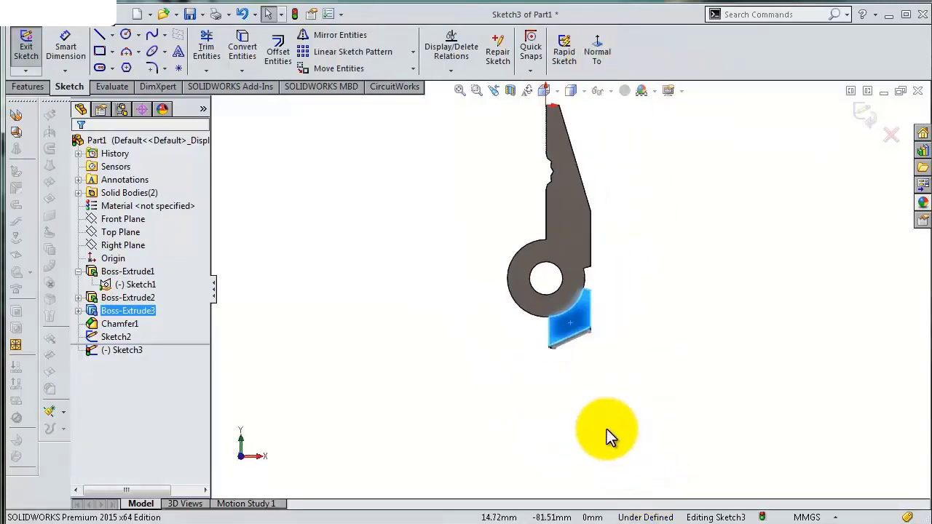
scroll(604, 428, down, 3)
click(477, 327)
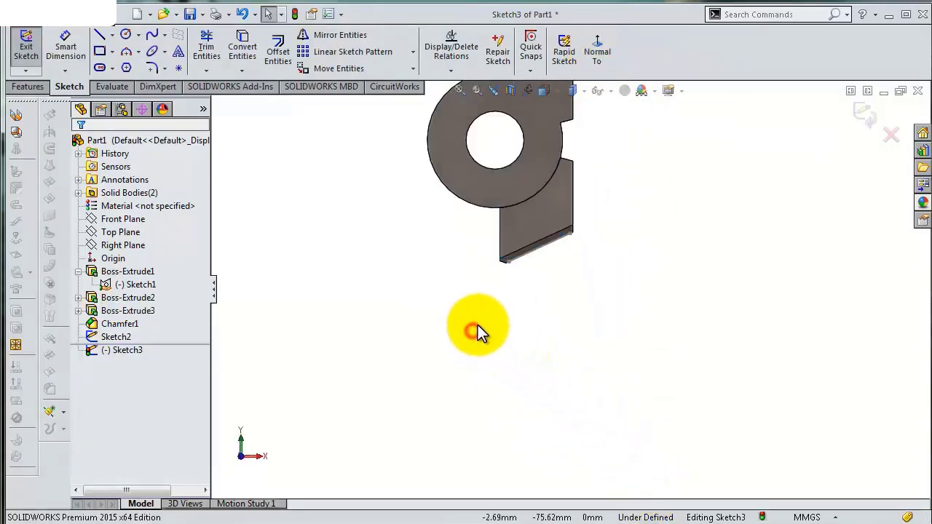
click(112, 35)
click(128, 67)
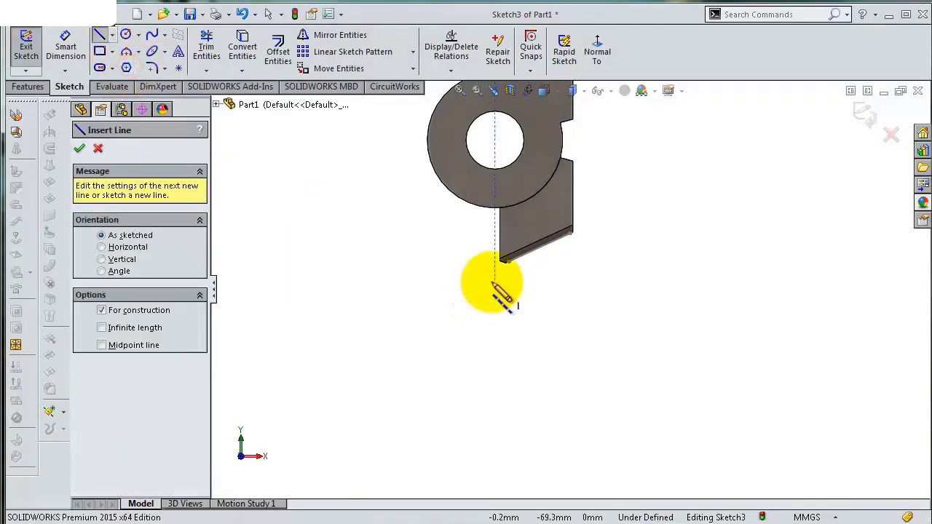
click(499, 261)
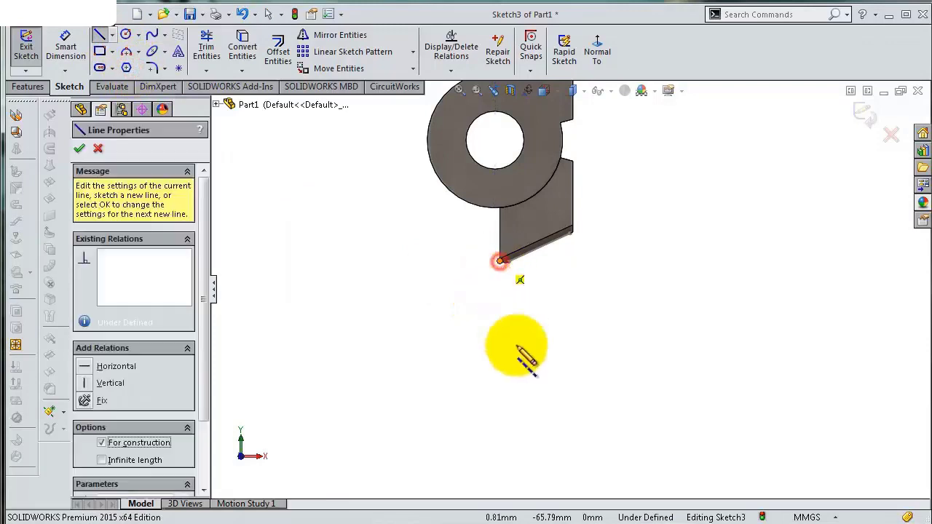
scroll(535, 445, up, 2)
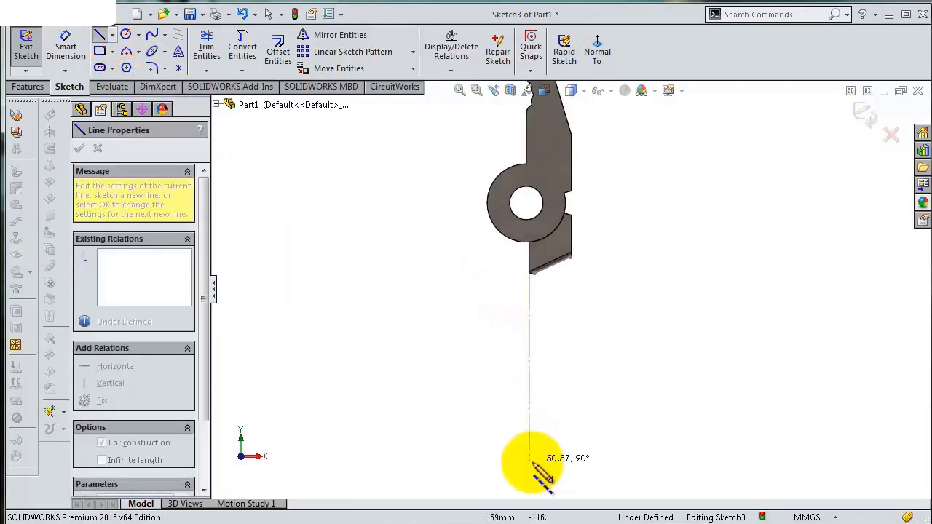
click(530, 462)
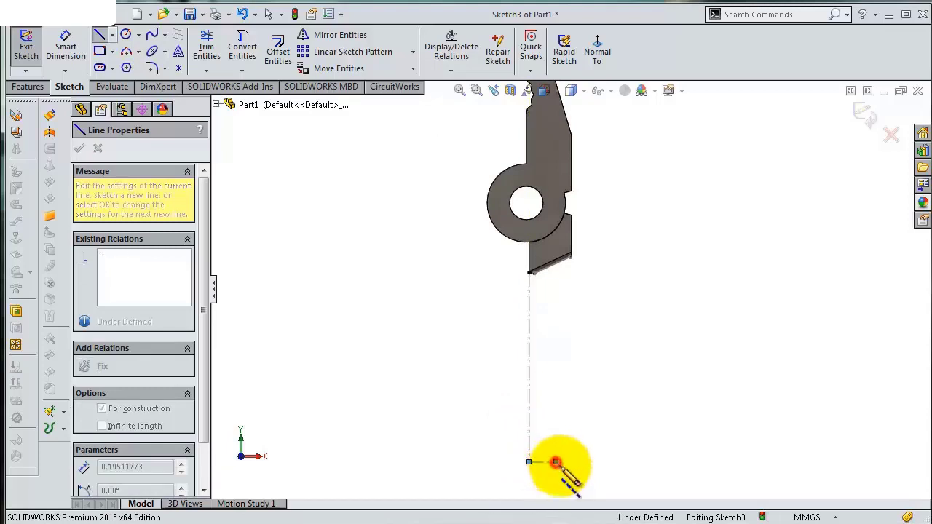
double_click(556, 461)
Dimension the vertical centerline 115 mm and the horizontal step 10 mm.
key(s)
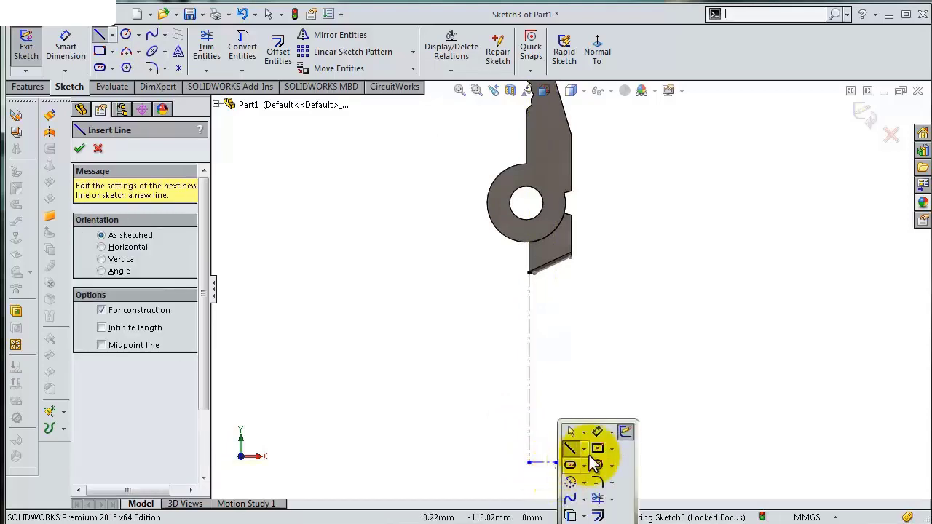
click(597, 432)
click(530, 414)
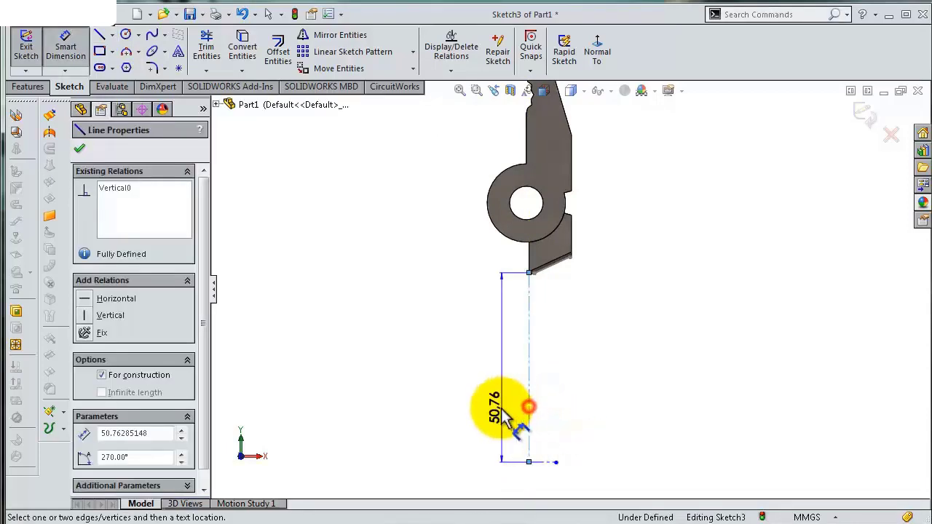
click(502, 413)
text(115)
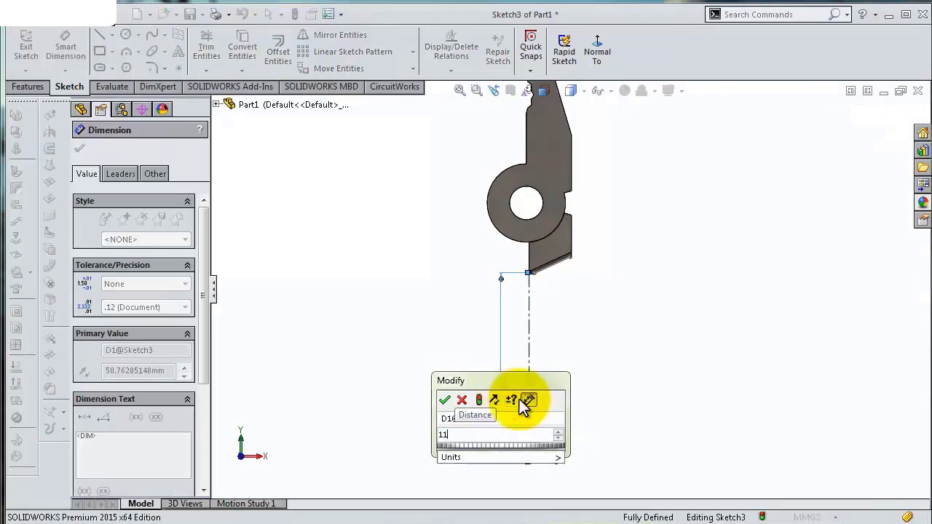
key(Return)
scroll(613, 382, down, 1)
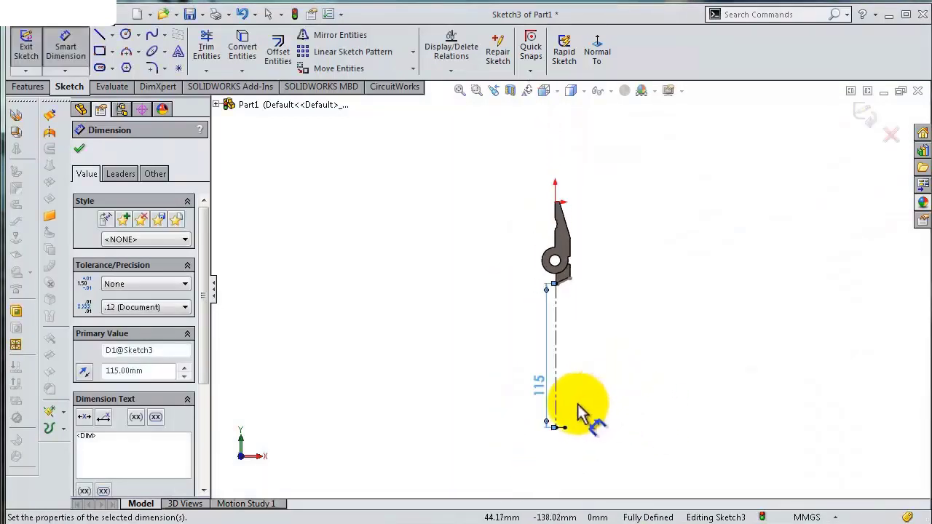
scroll(578, 404, down, 1)
click(543, 426)
click(553, 448)
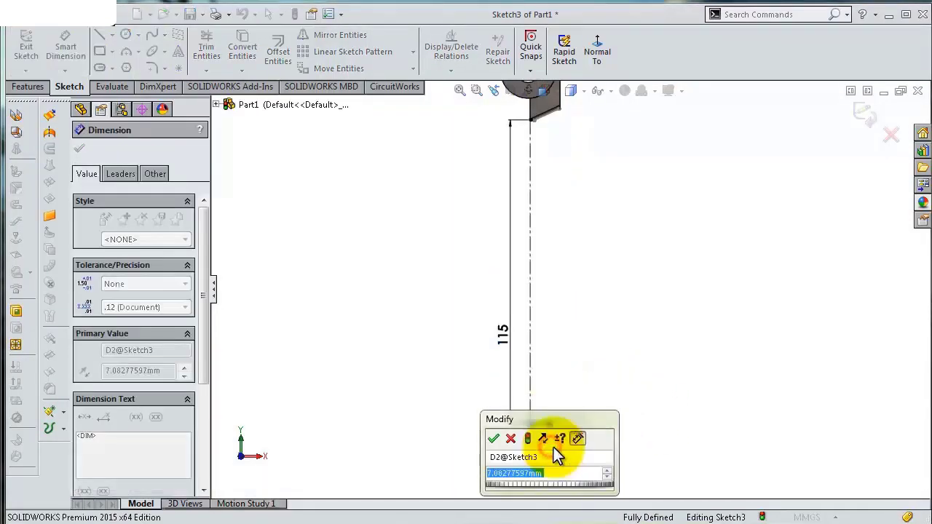
text(10)
key(Return)
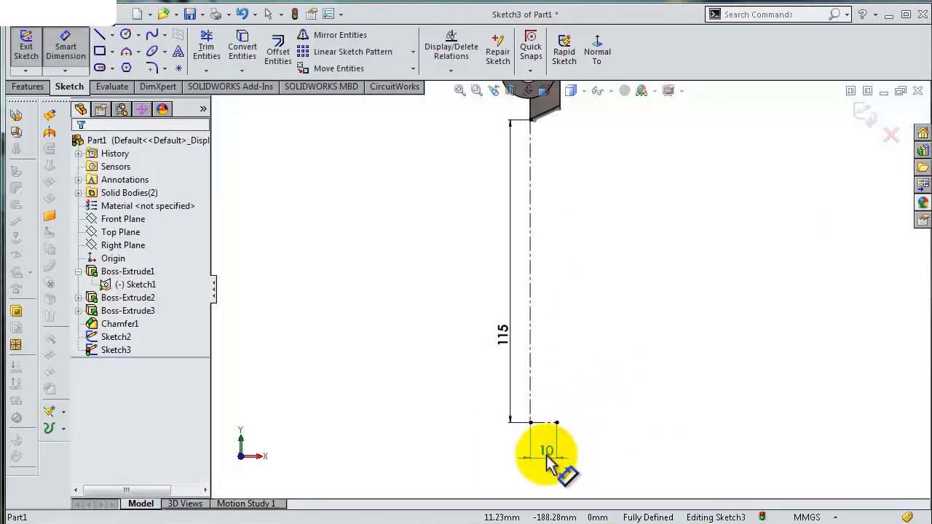
click(547, 451)
scroll(537, 229, down, 1)
scroll(537, 218, down, 1)
scroll(561, 156, down, 1)
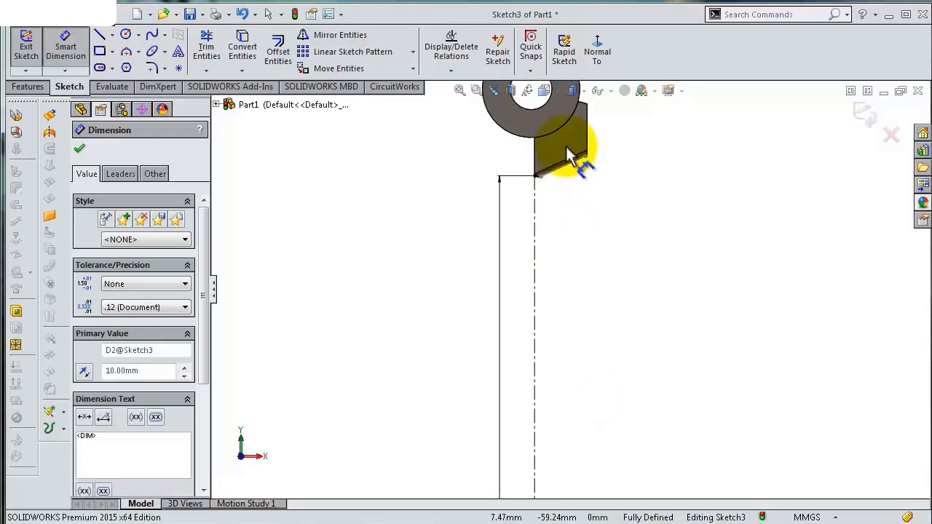
scroll(565, 145, down, 1)
scroll(583, 149, down, 1)
scroll(785, 174, down, 1)
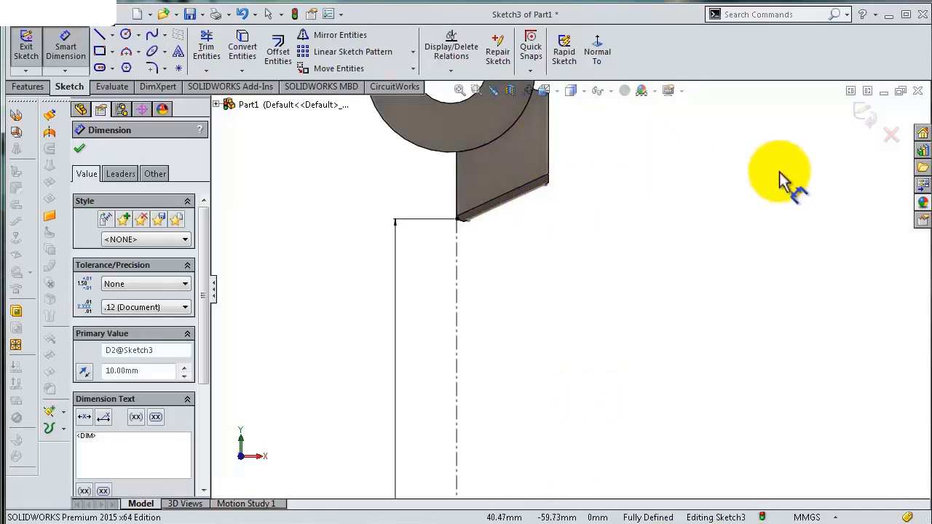
scroll(783, 143, down, 2)
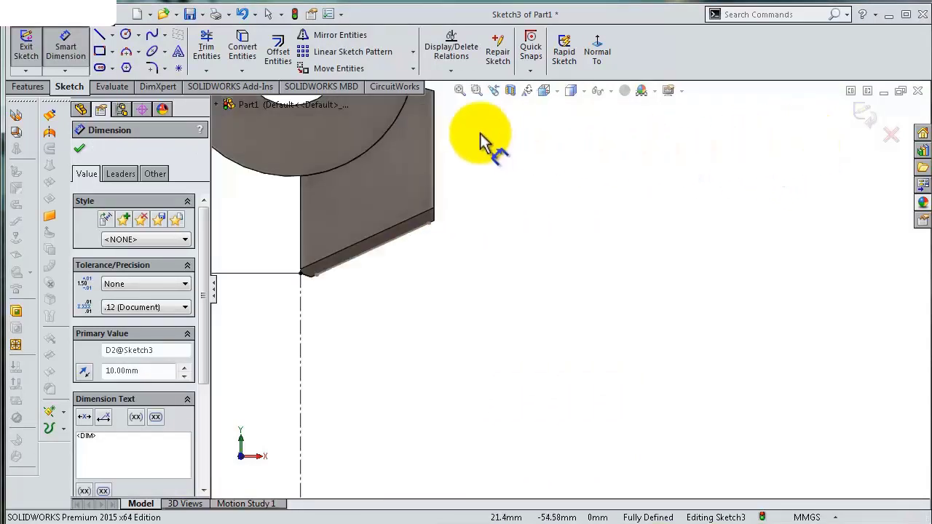
Draw a spline from the part's corner to the 10 mm line's outer end.
click(153, 43)
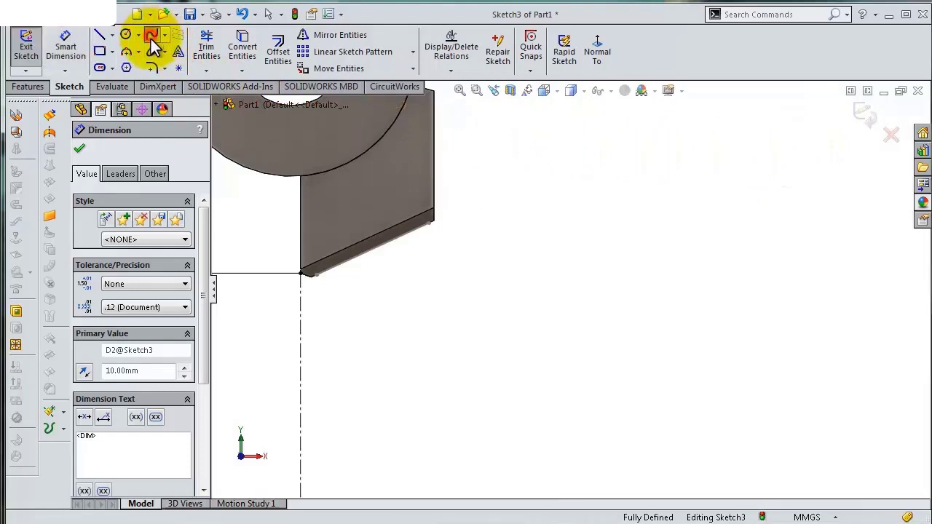
scroll(375, 350, down, 1)
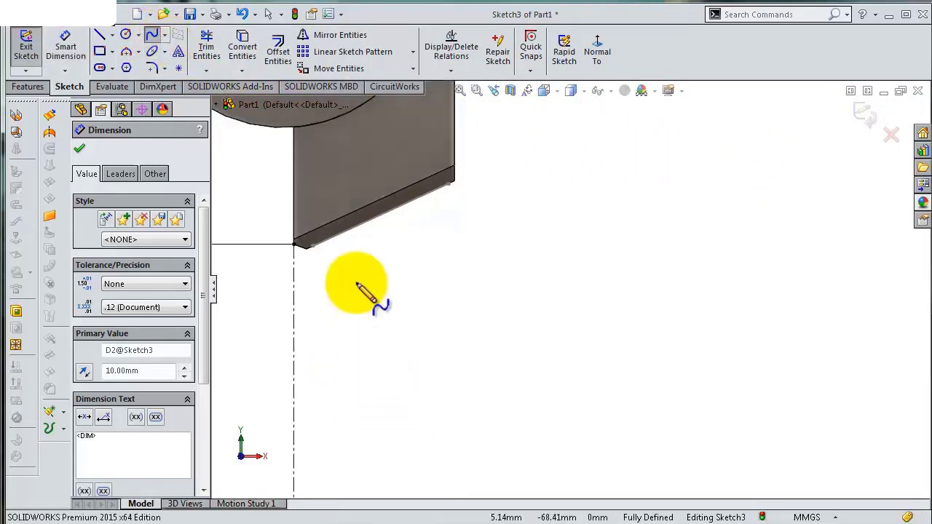
click(313, 247)
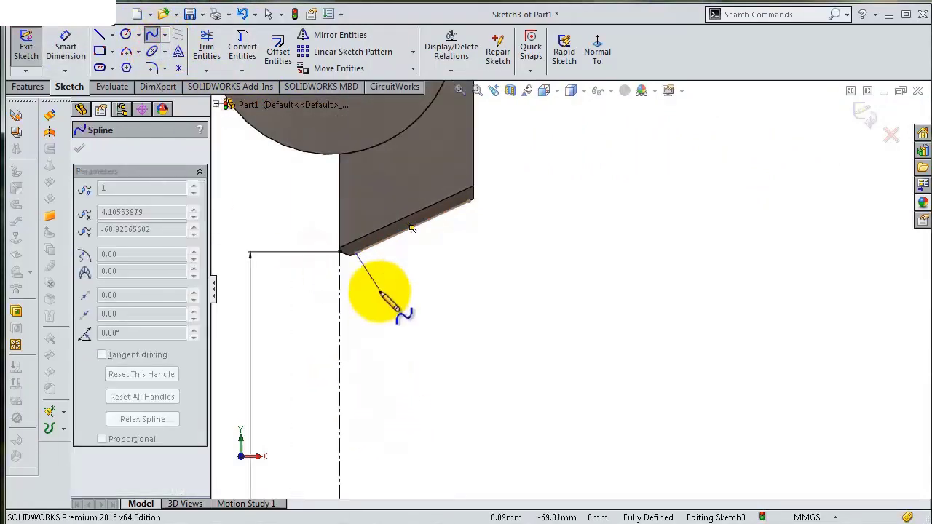
scroll(466, 342, up, 2)
scroll(554, 379, up, 2)
scroll(564, 382, down, 3)
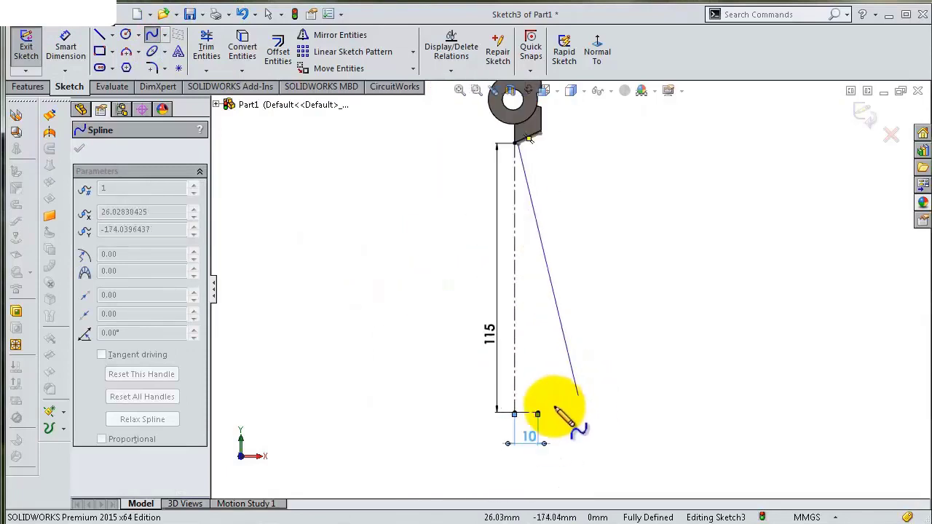
scroll(545, 401, down, 2)
scroll(537, 385, down, 4)
scroll(546, 323, down, 2)
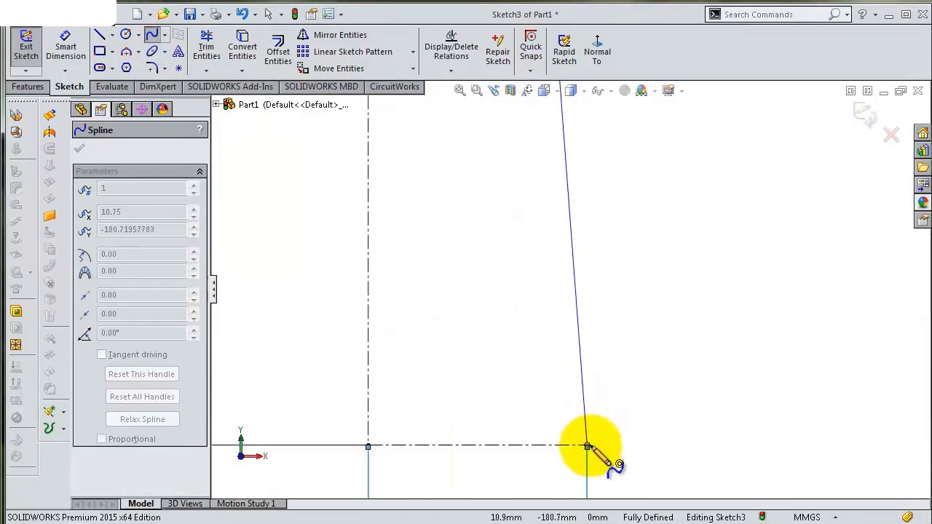
click(588, 445)
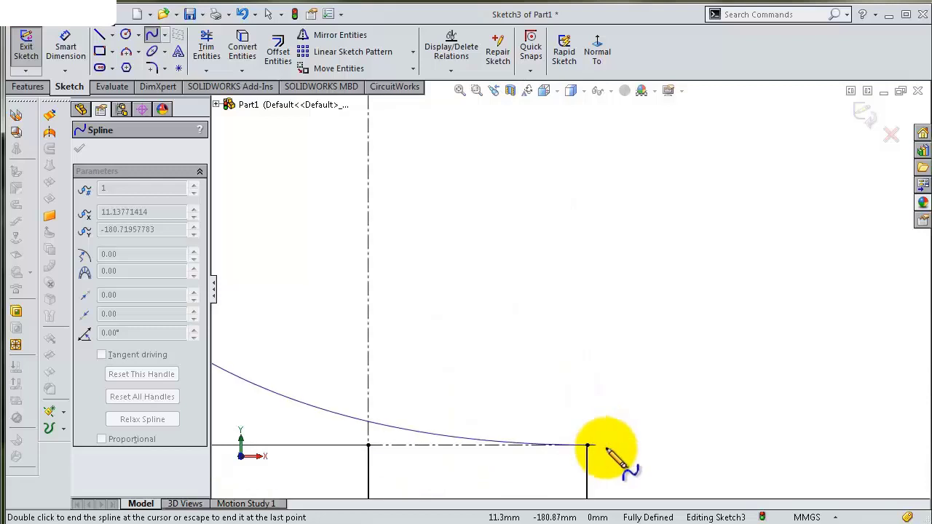
right_click(606, 447)
click(632, 430)
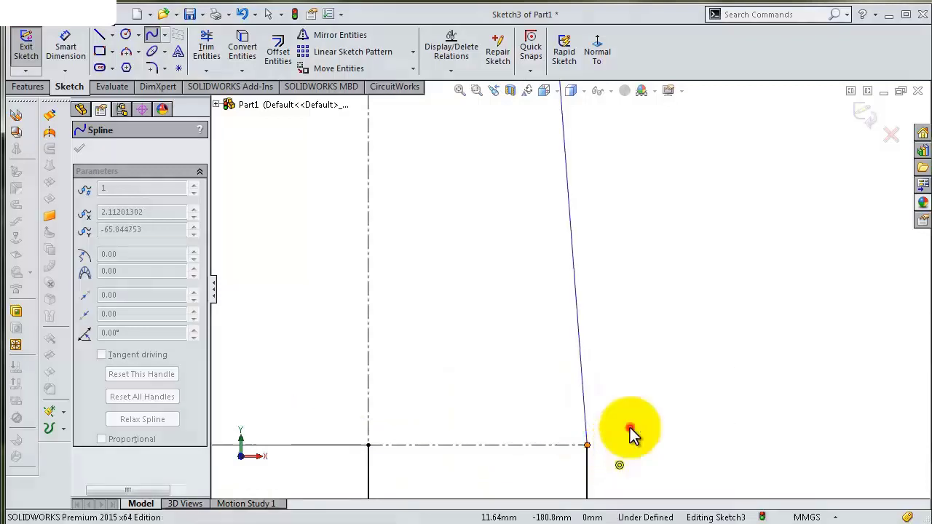
Select the finished spline to check it, then zoom back out.
click(581, 393)
click(547, 384)
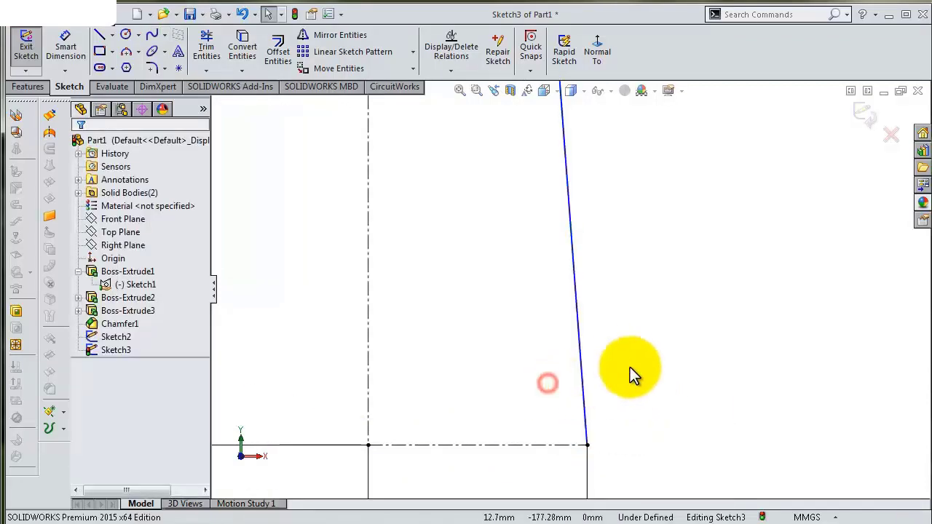
scroll(630, 367, up, 2)
scroll(580, 319, up, 5)
scroll(573, 225, up, 2)
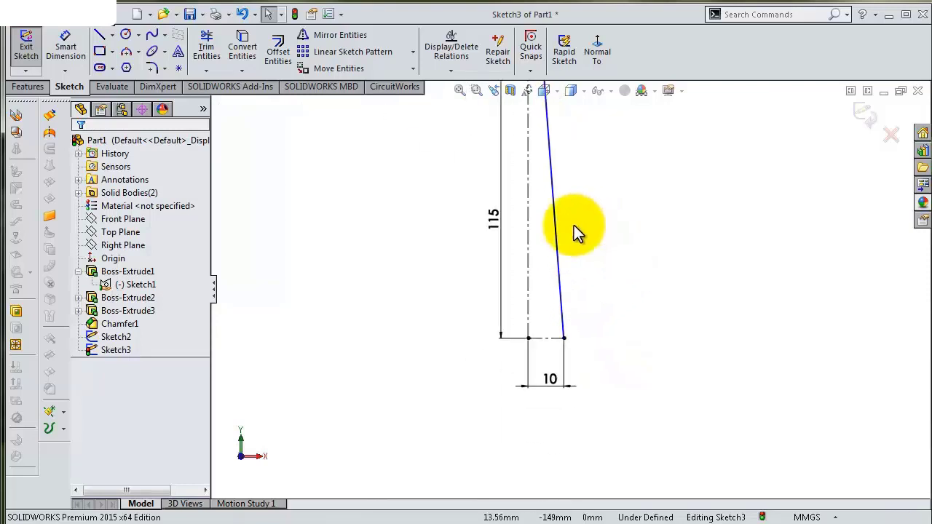
scroll(572, 224, up, 2)
scroll(568, 229, up, 2)
Drag the spline's bottom tangent handle to reshape the curve.
click(555, 250)
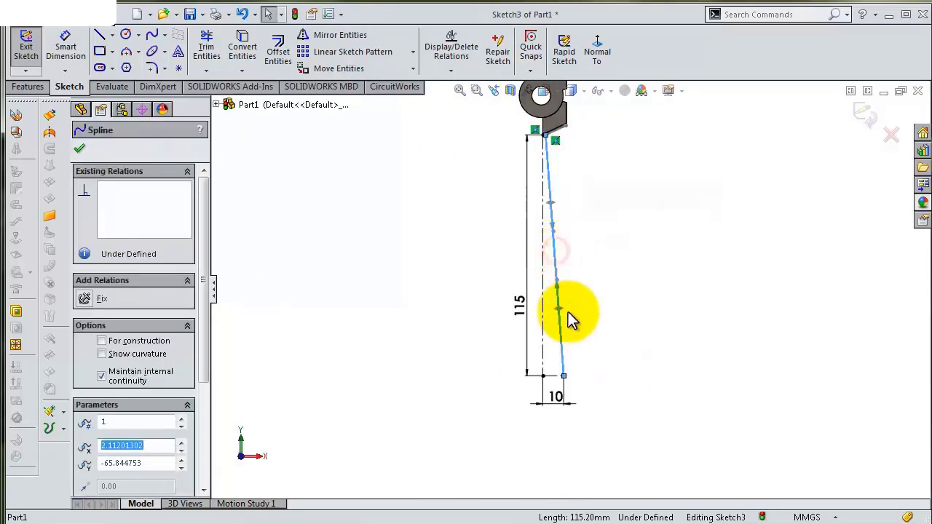
scroll(570, 312, down, 3)
mouse_move(545, 301)
mouse_down()
mouse_move(552, 338)
mouse_move(552, 312)
mouse_up()
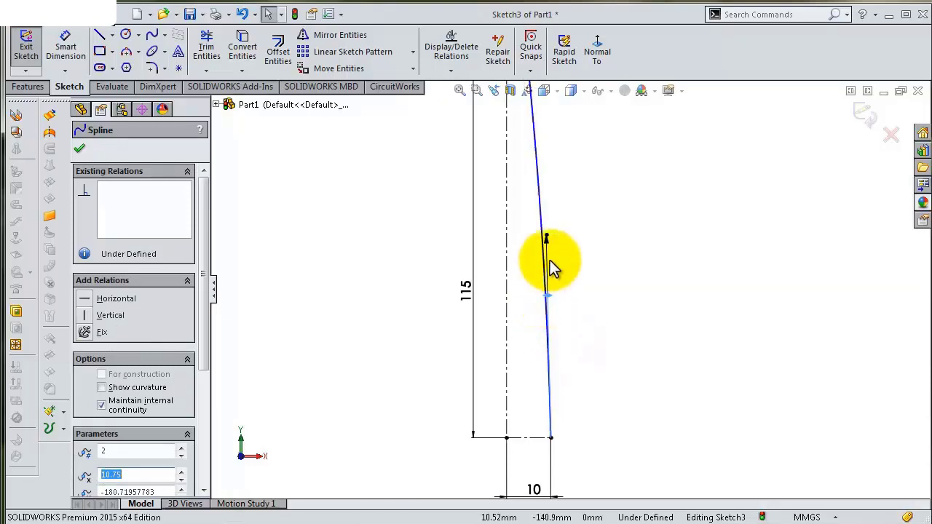
drag(548, 242, 561, 324)
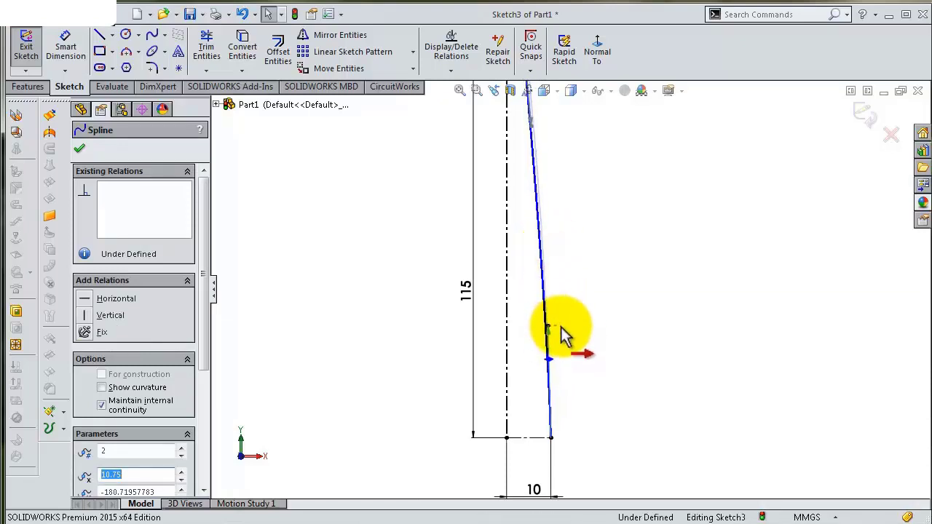
scroll(576, 284, up, 1)
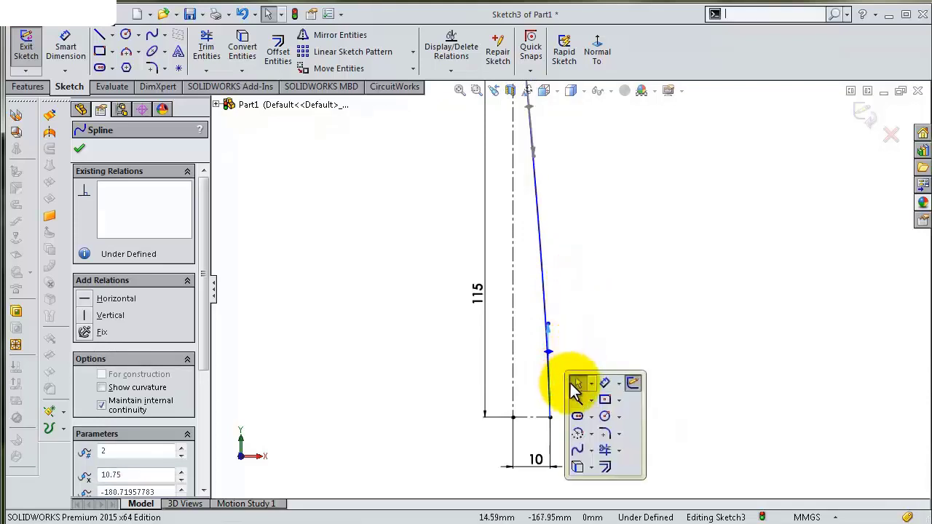
Dimension the bottom tangent handle's length to 118 mm.
key(s)
click(605, 383)
scroll(572, 368, down, 3)
scroll(547, 328, down, 2)
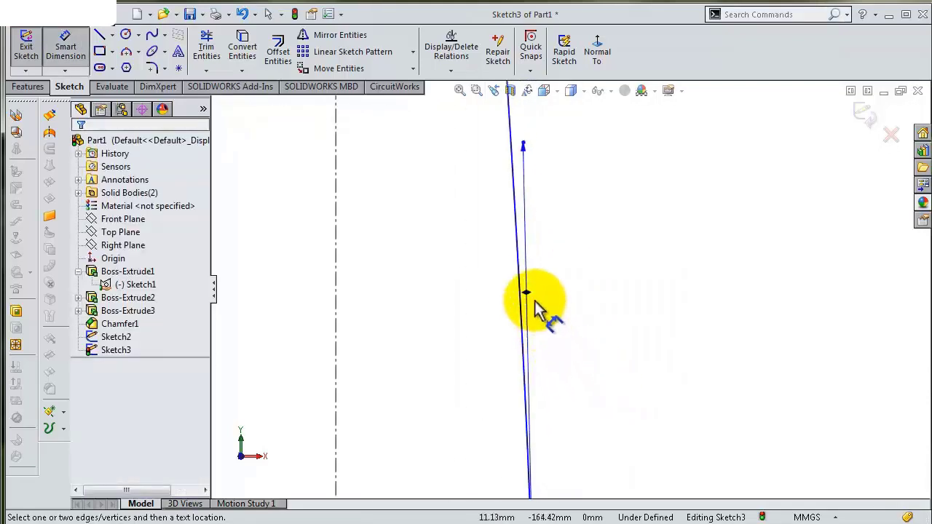
click(527, 295)
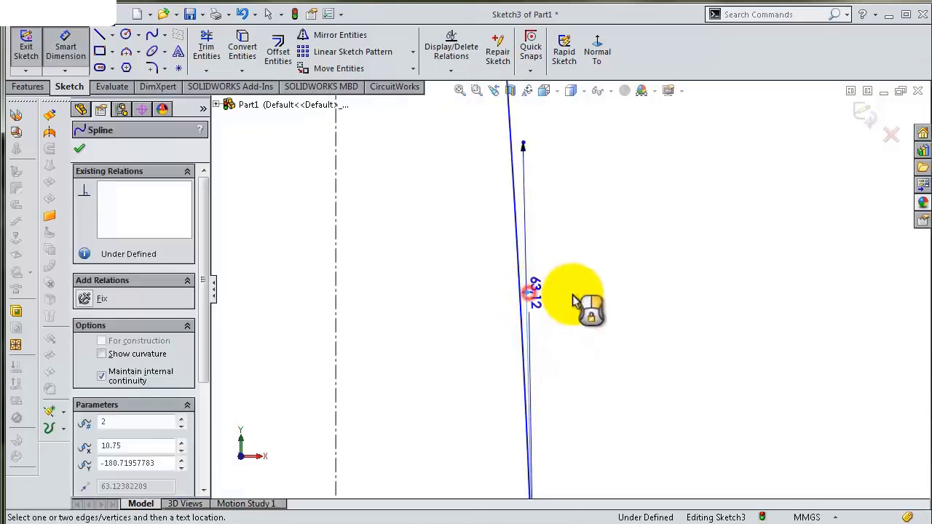
click(593, 302)
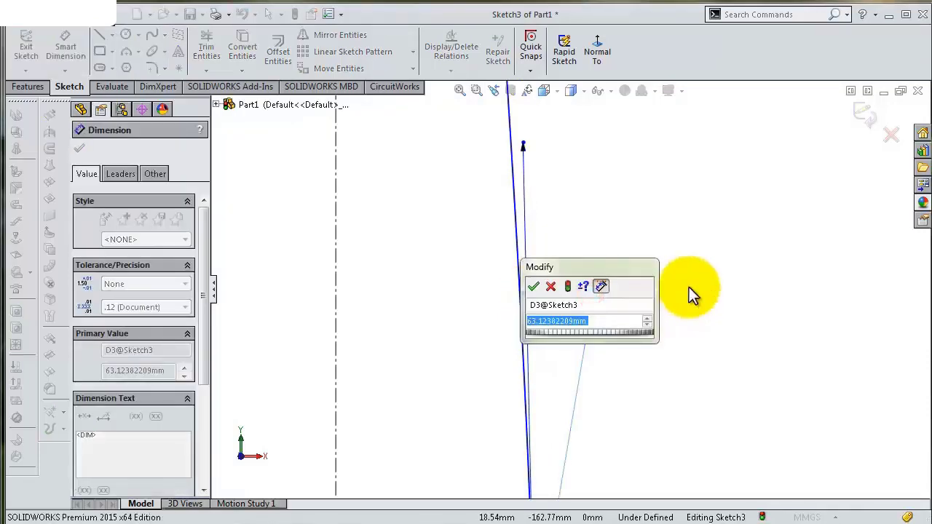
text(118)
key(Return)
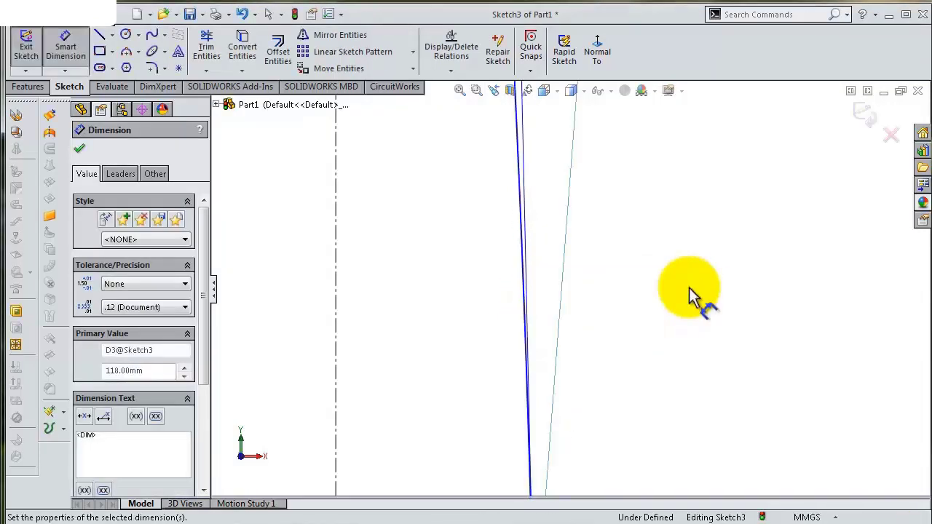
Set the bottom handle's angle to the 10 mm base line at 80°.
scroll(572, 312, up, 1)
scroll(610, 316, up, 2)
scroll(552, 198, up, 1)
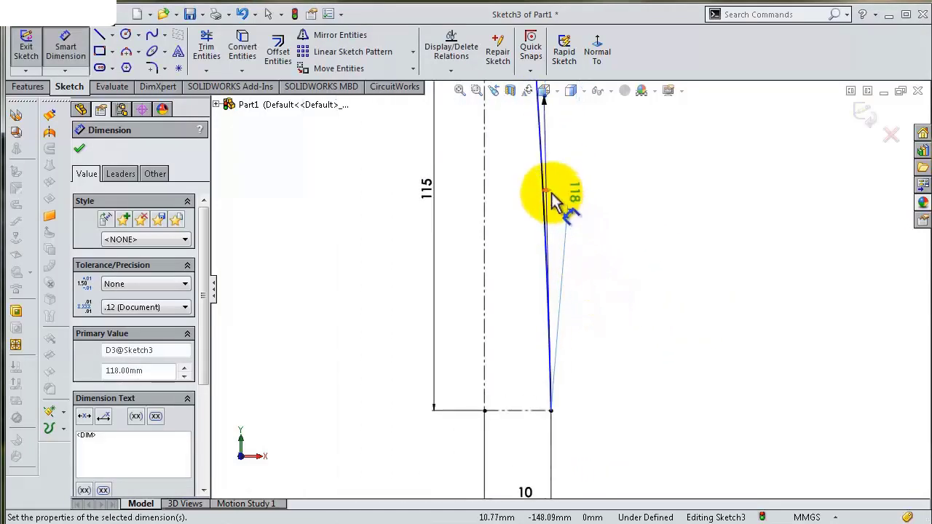
click(550, 195)
click(515, 412)
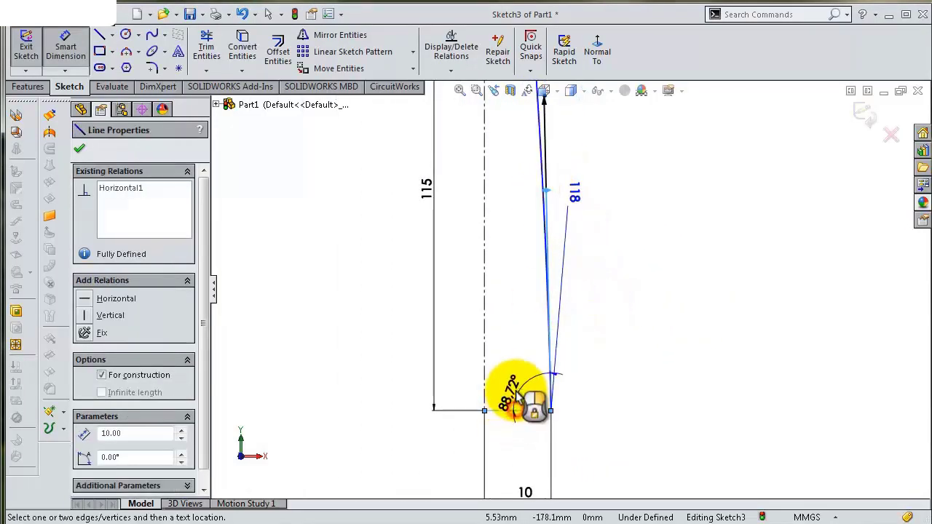
click(517, 392)
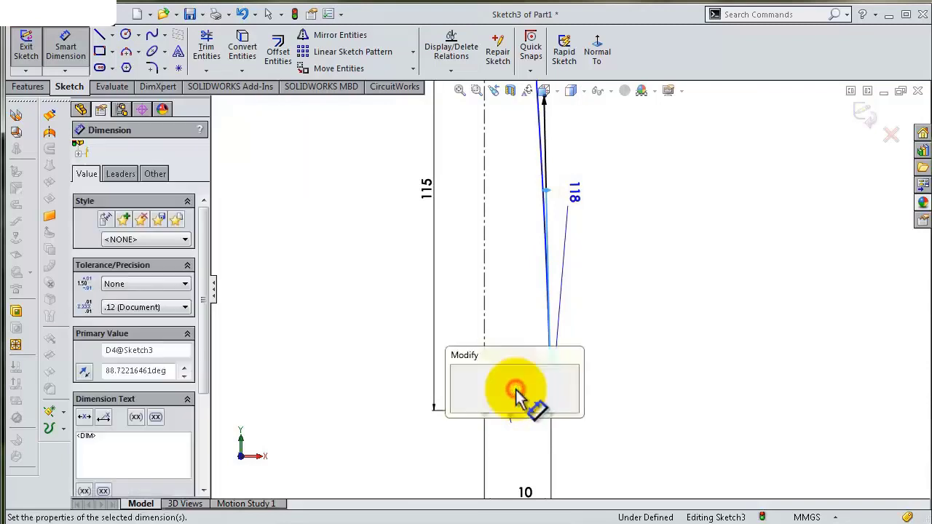
text(80)
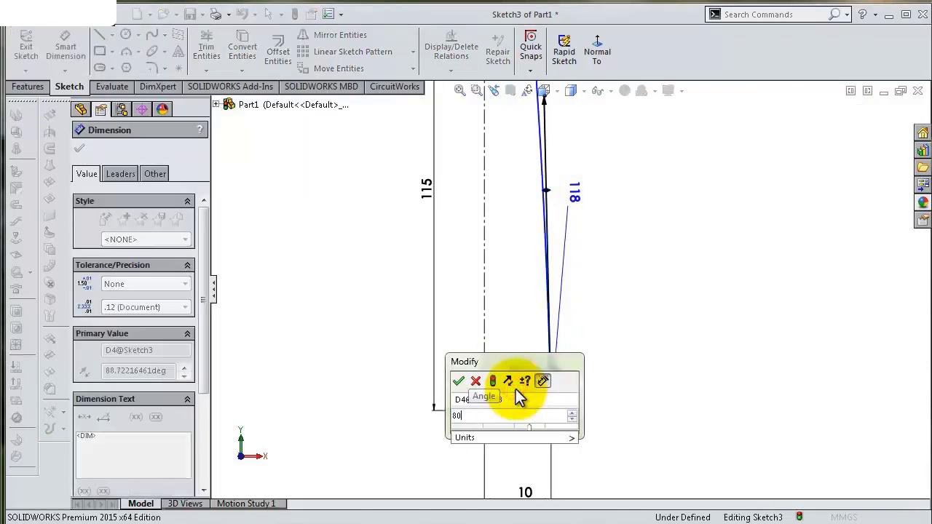
key(Return)
click(545, 200)
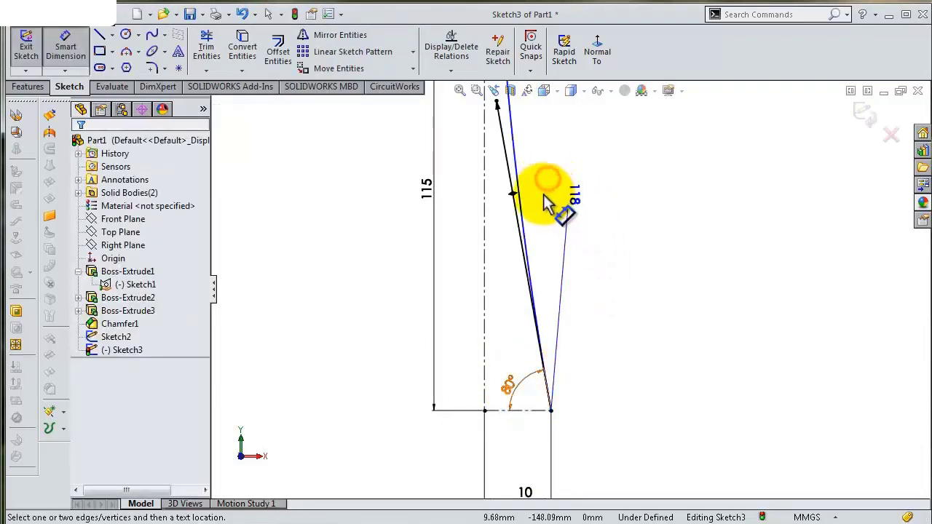
scroll(544, 204, up, 1)
scroll(540, 199, up, 1)
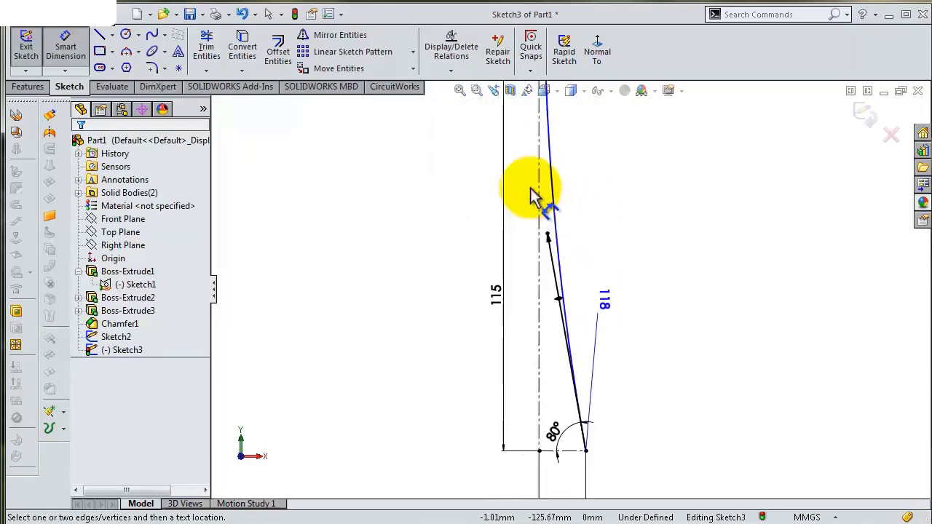
scroll(553, 175, up, 1)
scroll(580, 136, up, 2)
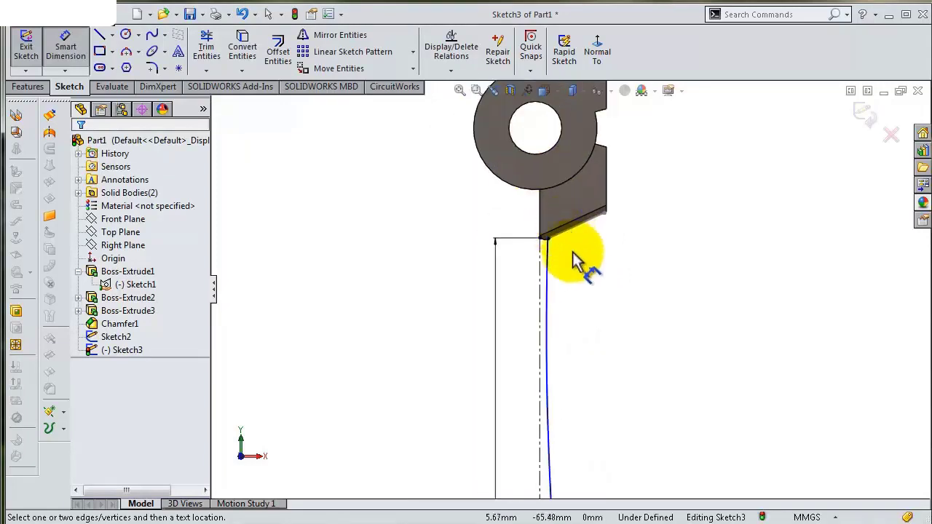
scroll(576, 276, down, 2)
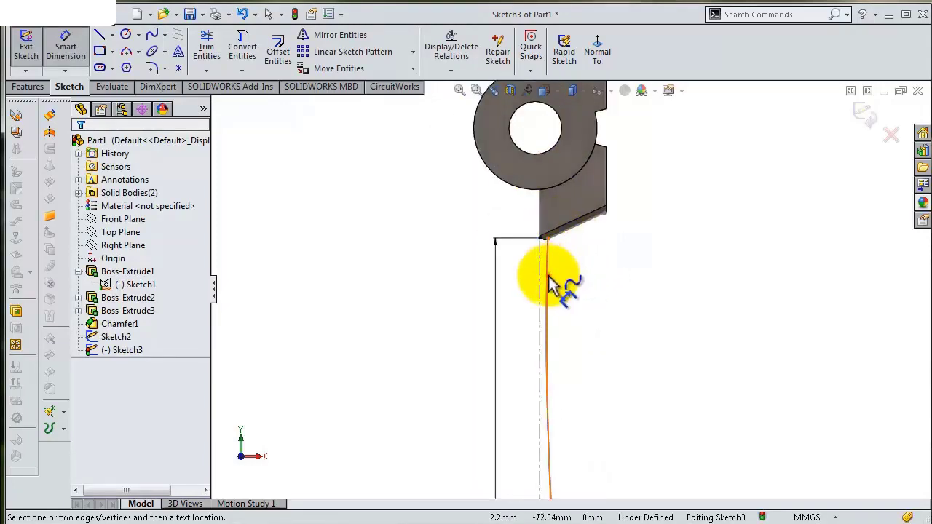
Tilt the spline's top tangent handle and dimension its length at 160 mm.
click(552, 284)
key(Escape)
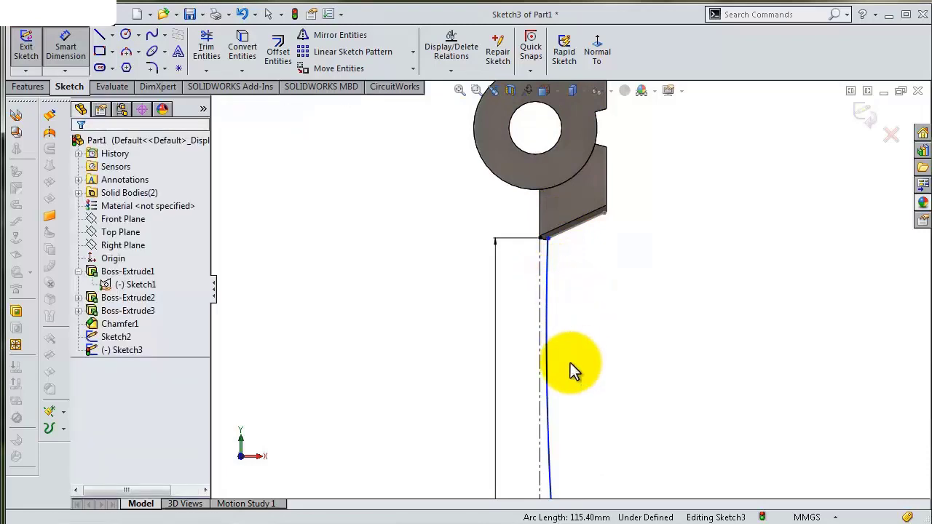
click(552, 366)
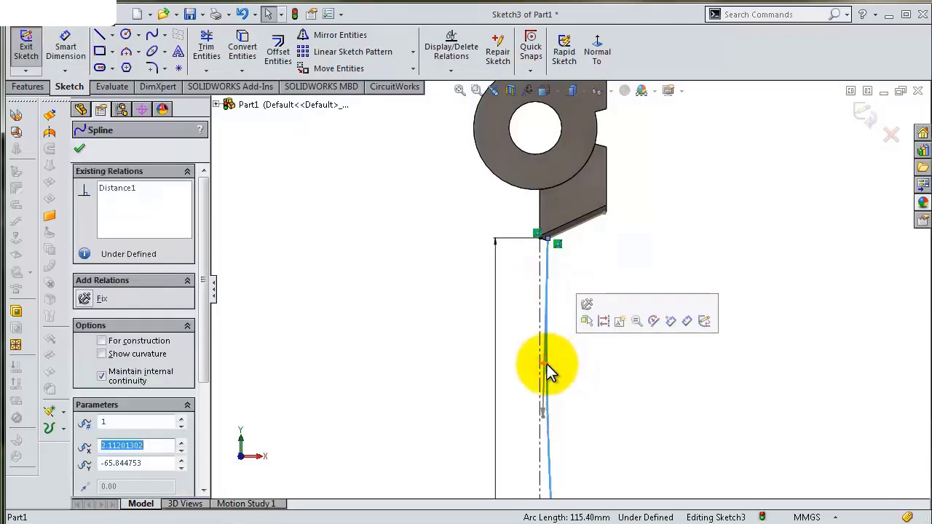
drag(547, 364, 594, 370)
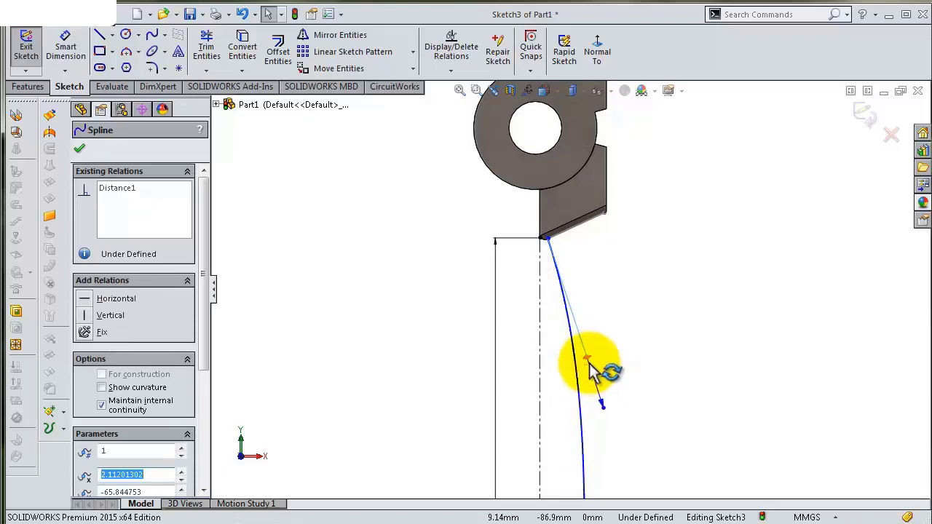
key(s)
click(649, 375)
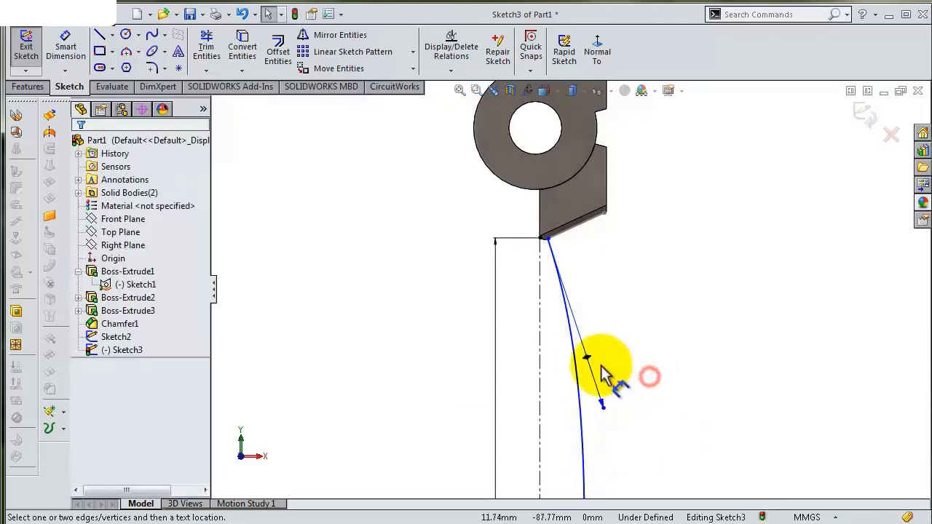
click(591, 370)
click(686, 349)
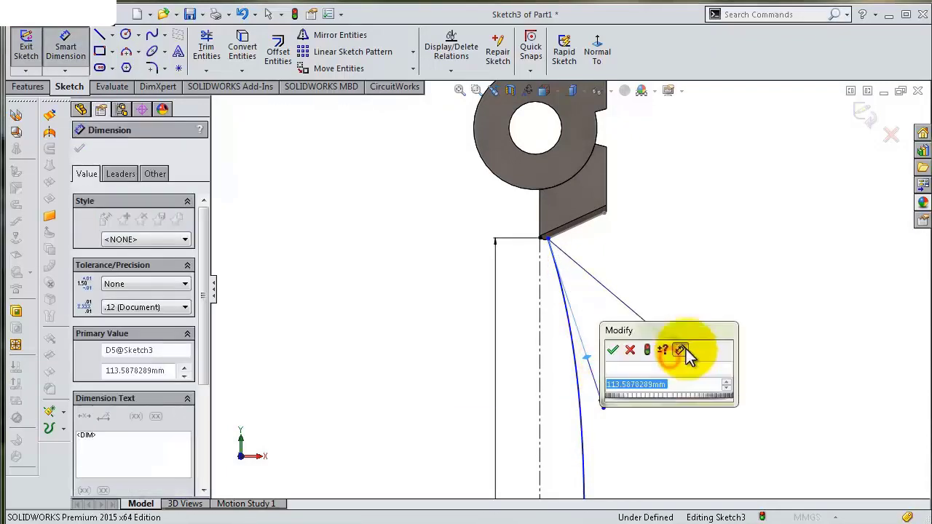
text(1)
text(160)
key(Return)
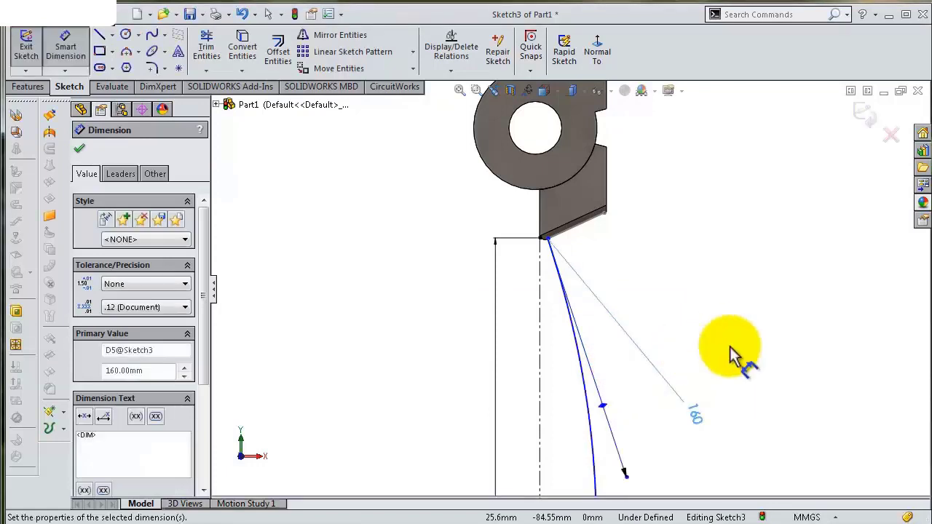
Set the top handle's angle to the vertical centerline at 18°.
ctrl+middle_drag(681, 426, 614, 397)
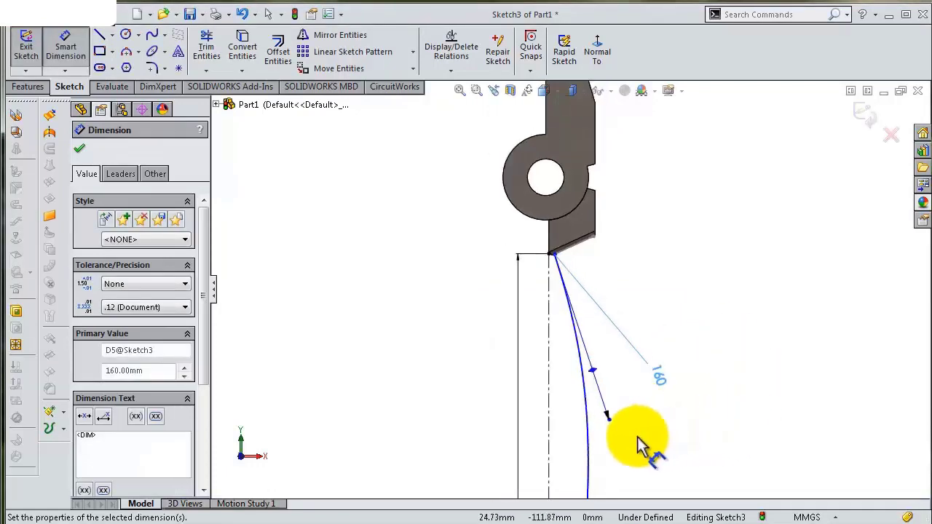
click(589, 397)
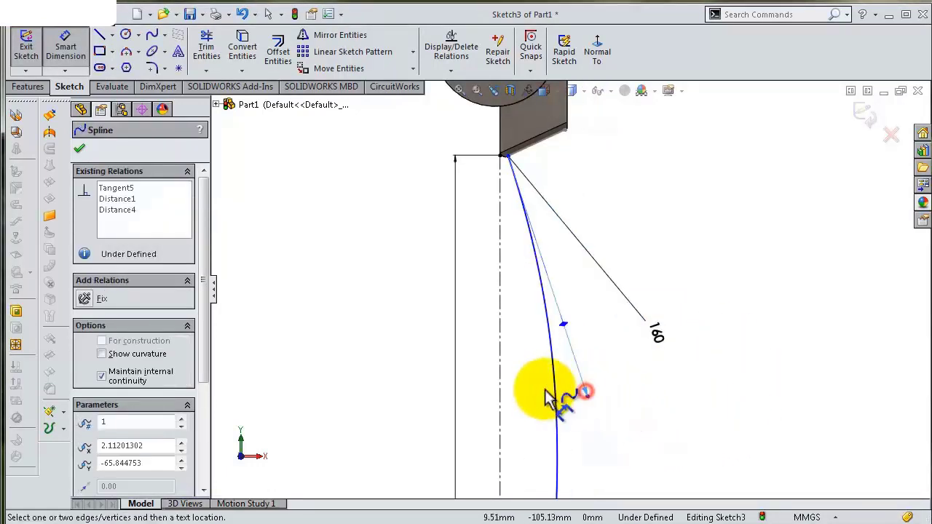
click(501, 397)
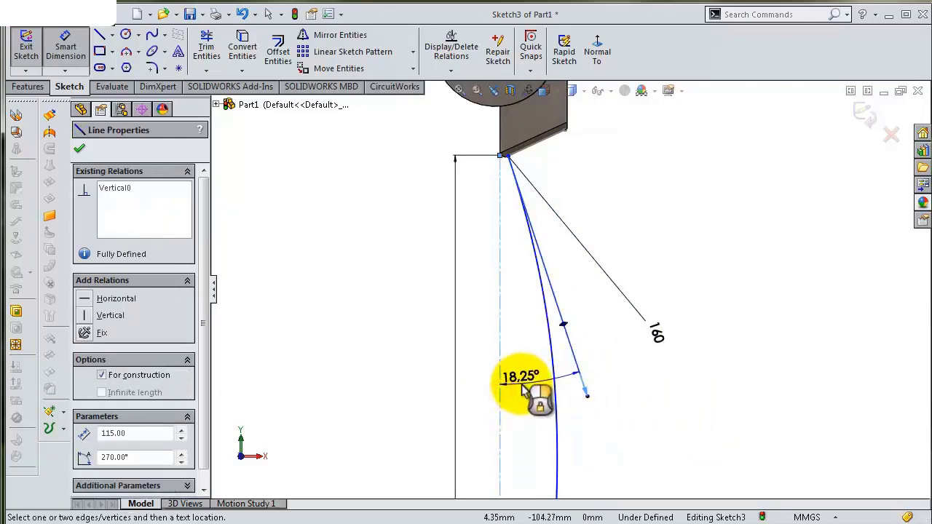
click(522, 388)
text(18)
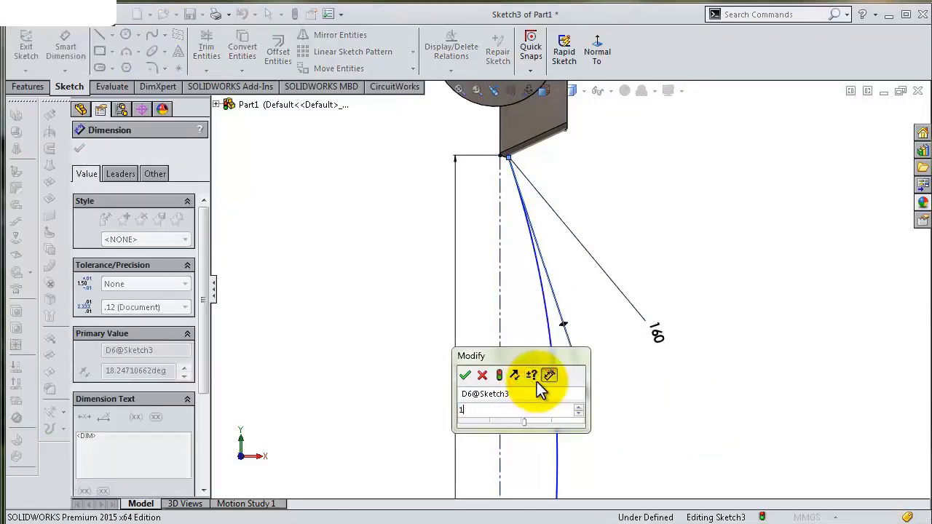
key(Return)
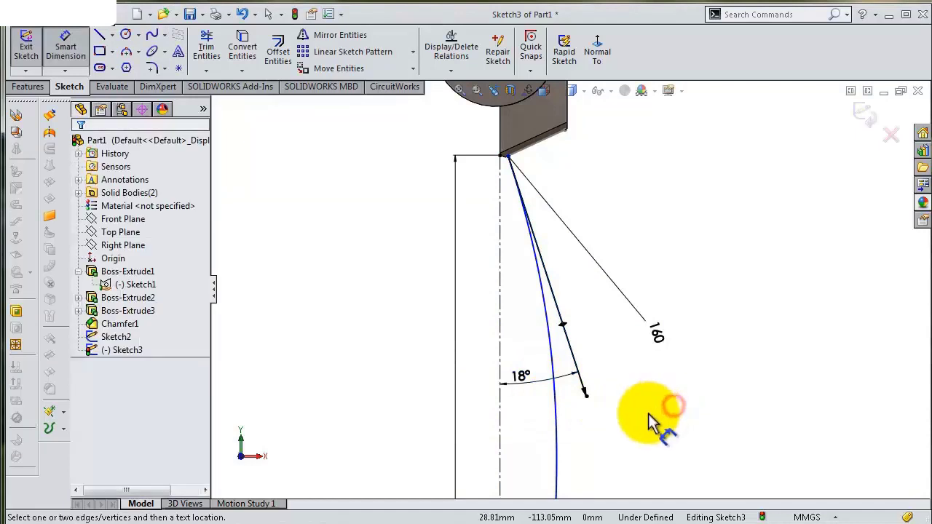
scroll(644, 415, up, 3)
Dimension the spline's arc length at 117 mm, then tilt the view into 3D.
scroll(633, 418, down, 1)
scroll(615, 417, down, 1)
scroll(576, 404, down, 1)
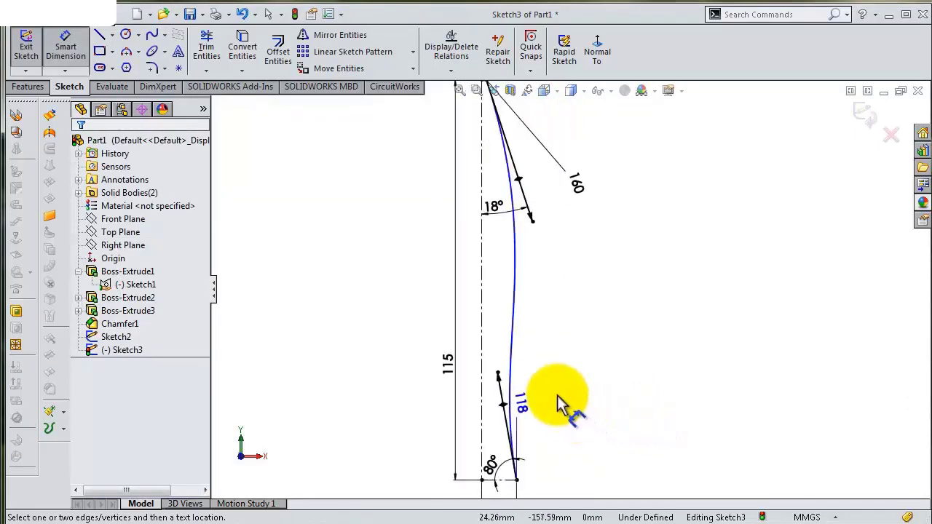
scroll(542, 393, down, 2)
scroll(544, 389, up, 1)
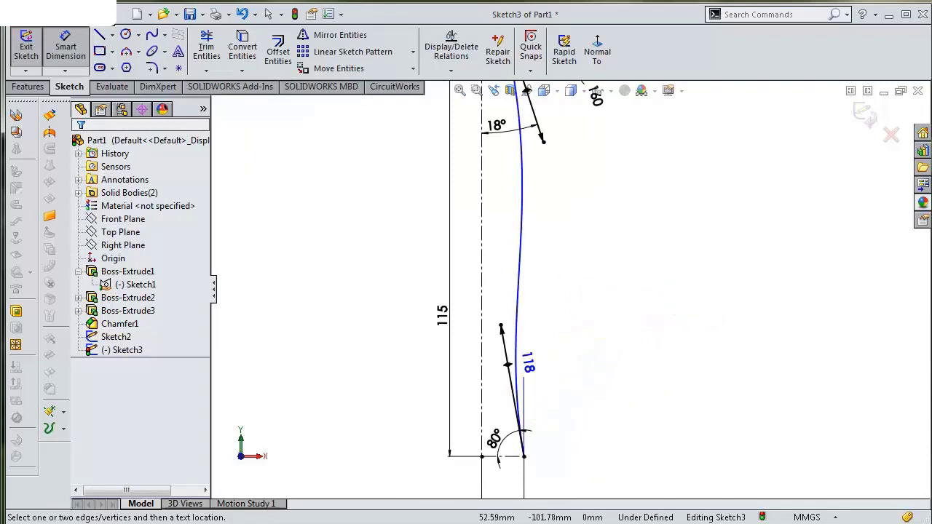
ctrl+middle_drag(656, 175, 656, 299)
click(567, 338)
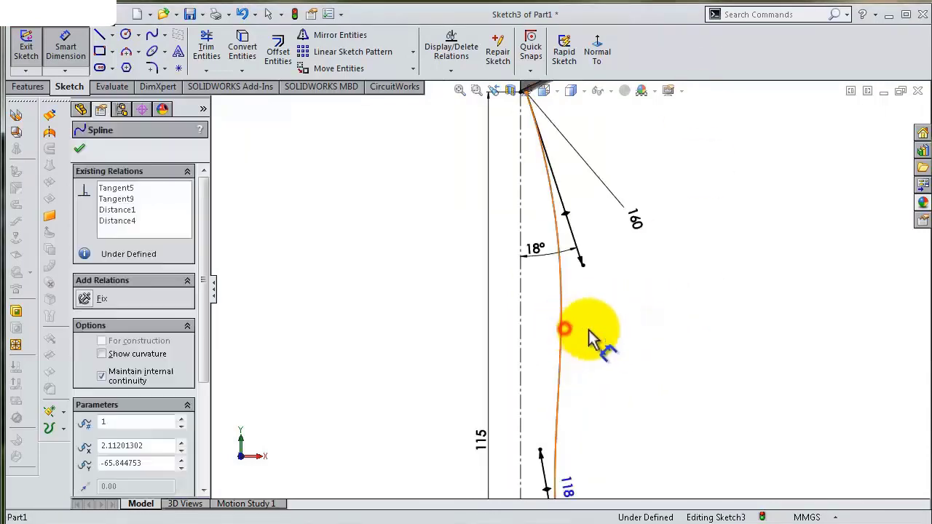
click(639, 346)
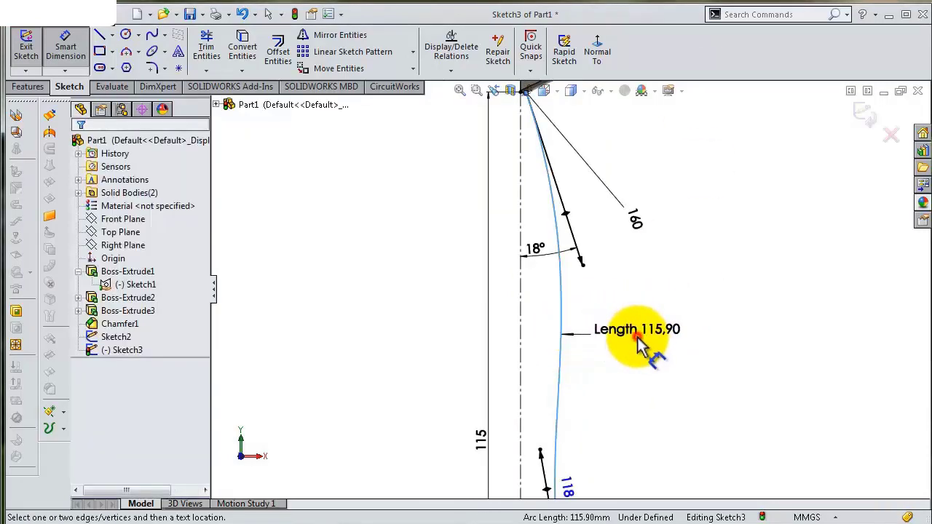
scroll(615, 300, up, 2)
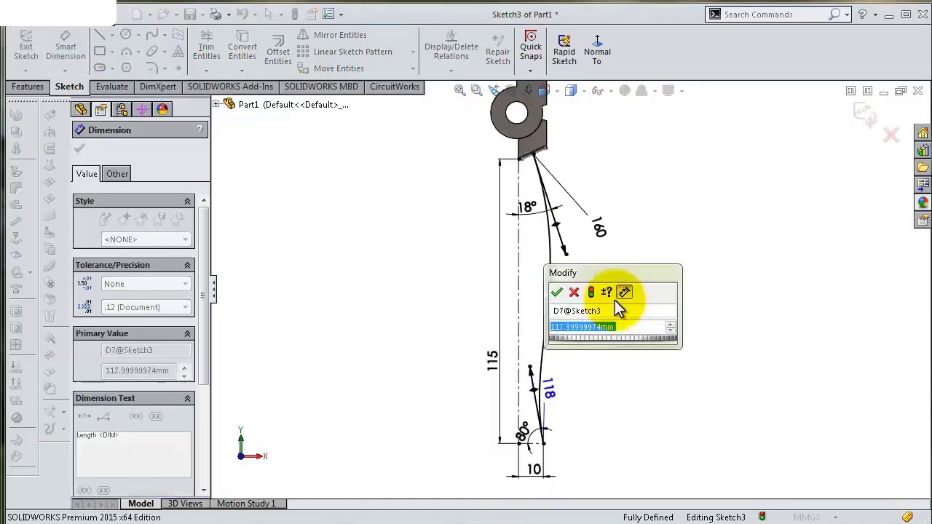
text(117)
key(Return)
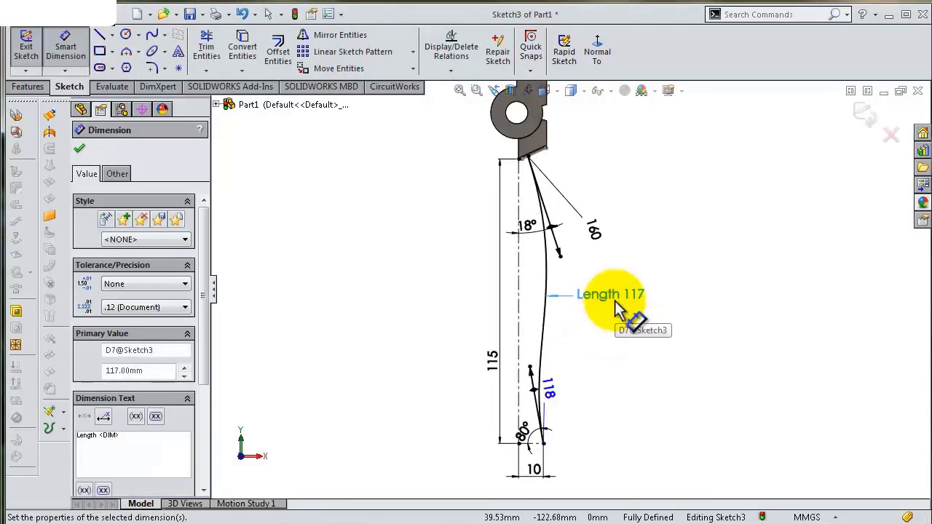
click(725, 299)
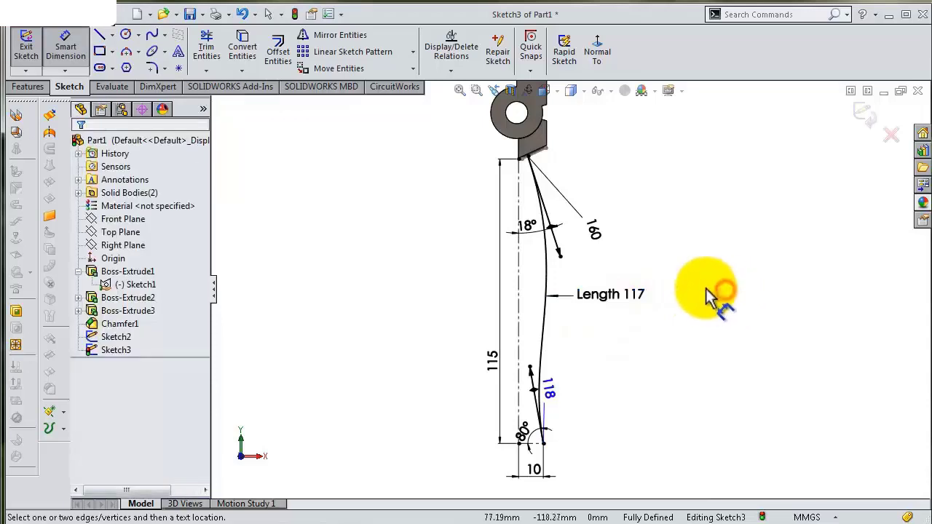
mouse_move(707, 292)
middle_down()
mouse_move(687, 296)
mouse_move(620, 245)
mouse_move(703, 219)
mouse_move(733, 329)
mouse_move(665, 302)
mouse_move(739, 198)
mouse_move(753, 204)
middle_up()
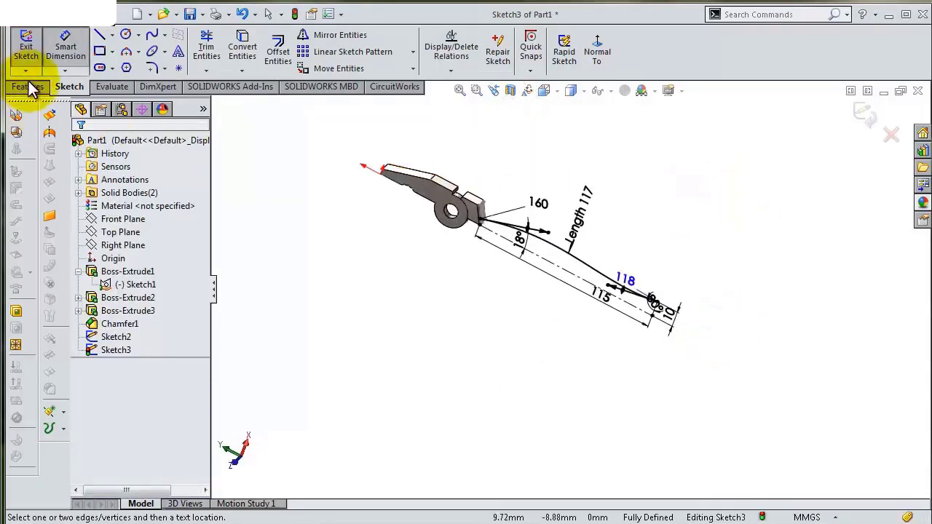
Close the Sketch3 spline path sketch.
click(31, 86)
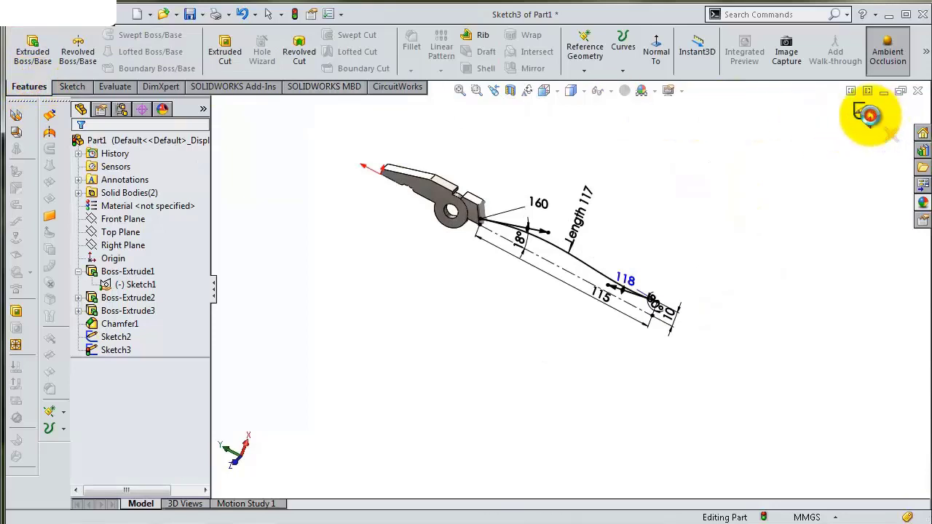
click(868, 113)
scroll(526, 233, down, 3)
scroll(510, 227, down, 3)
scroll(494, 225, down, 2)
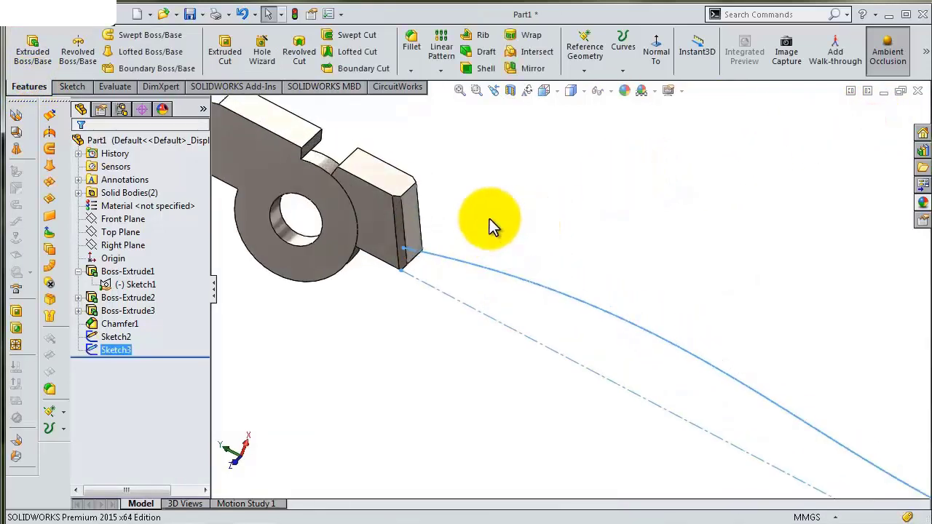
Sweep the Sketch2 rectangle profile along the Sketch3 spline into Sweep1.
click(175, 36)
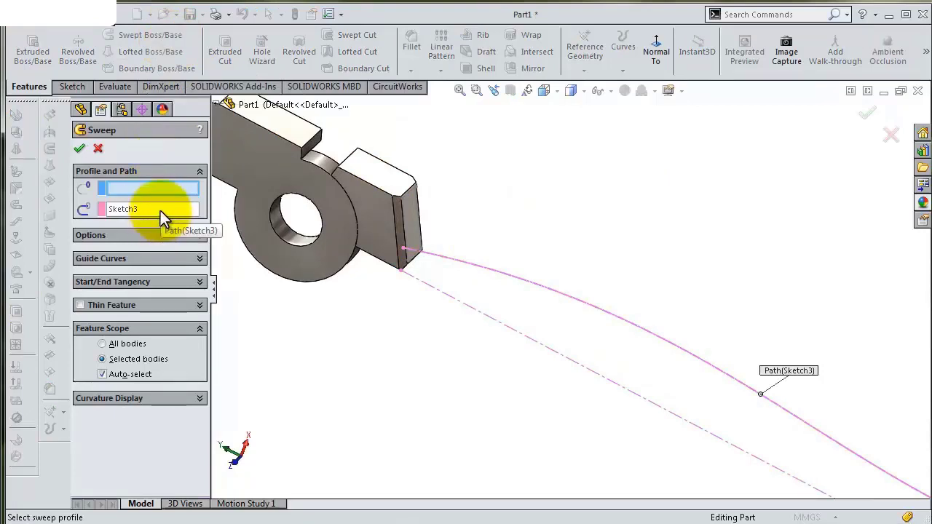
scroll(435, 232, down, 2)
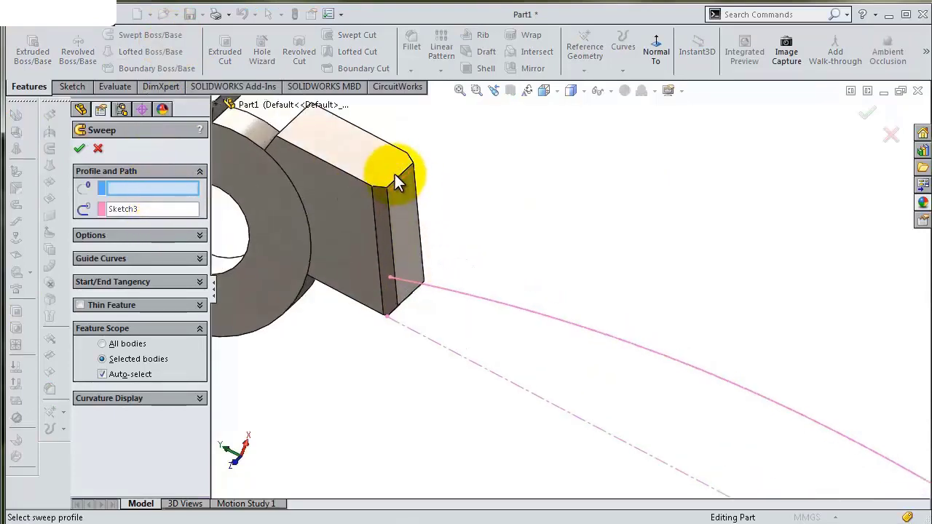
click(401, 182)
scroll(523, 233, up, 1)
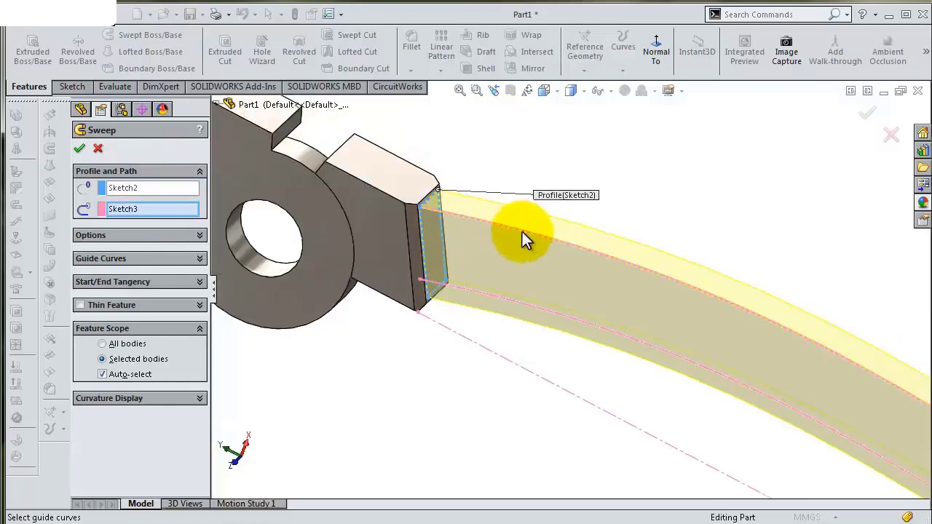
scroll(561, 269, up, 3)
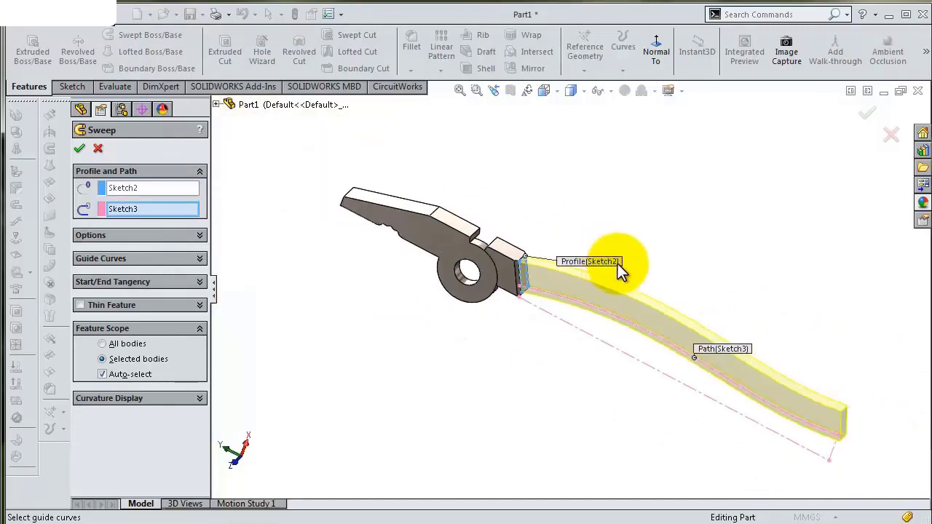
click(866, 115)
mouse_move(766, 266)
middle_down()
mouse_move(651, 333)
mouse_move(631, 374)
mouse_move(684, 258)
mouse_move(612, 254)
mouse_move(608, 281)
mouse_move(548, 270)
mouse_move(649, 273)
mouse_move(658, 281)
middle_up()
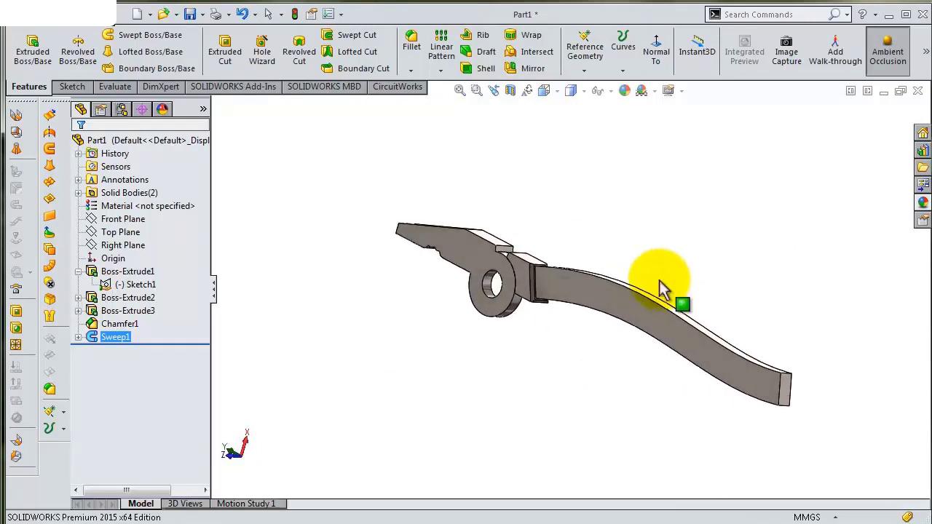
Open the sweep's profile sketch, Sketch2, for editing and view it Normal To.
click(79, 338)
click(131, 354)
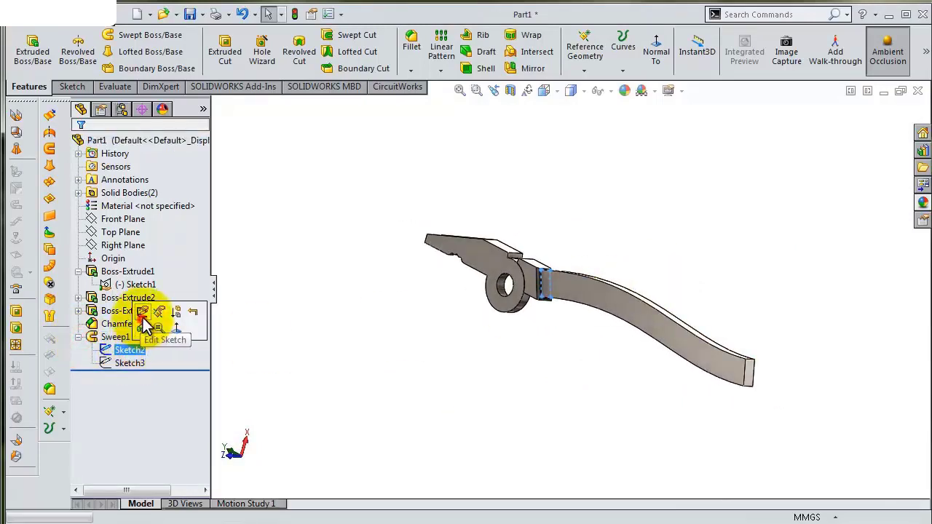
click(148, 316)
click(596, 73)
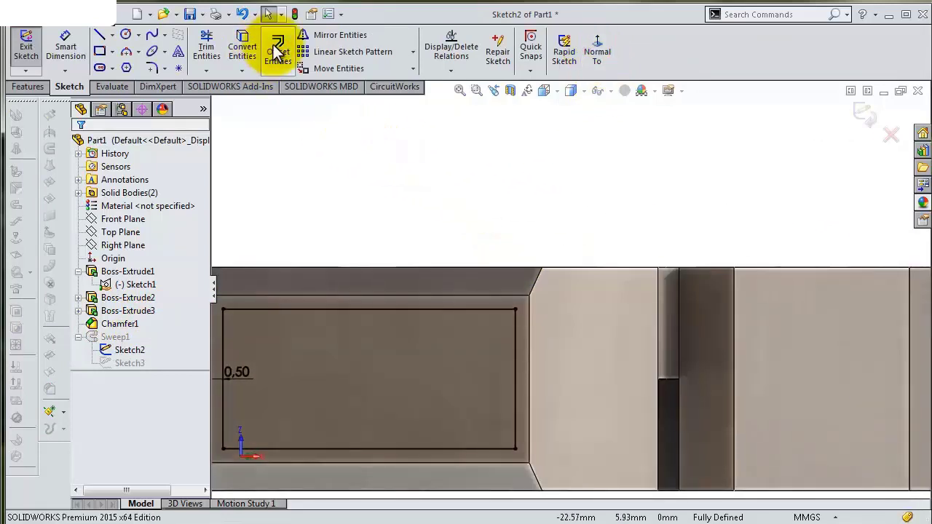
Round all four corners of the profile rectangle with 2 mm sketch fillets.
click(155, 66)
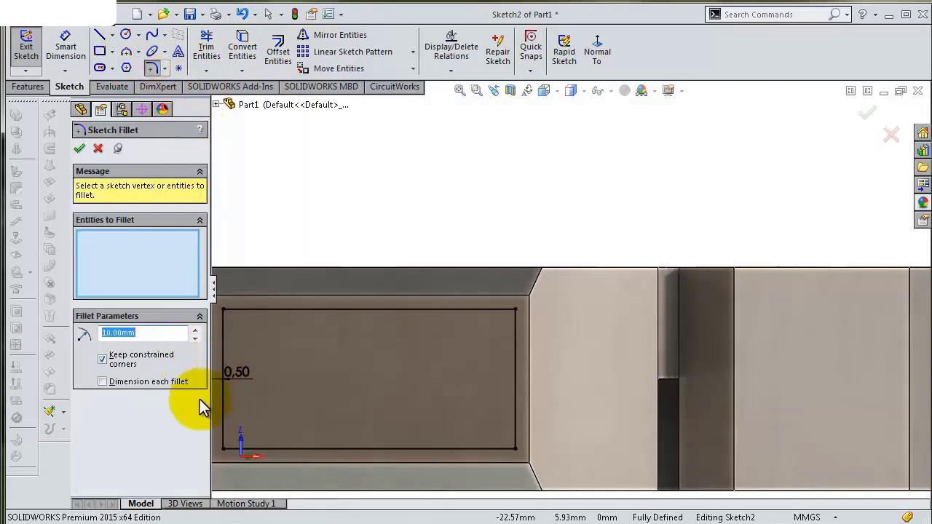
text(2)
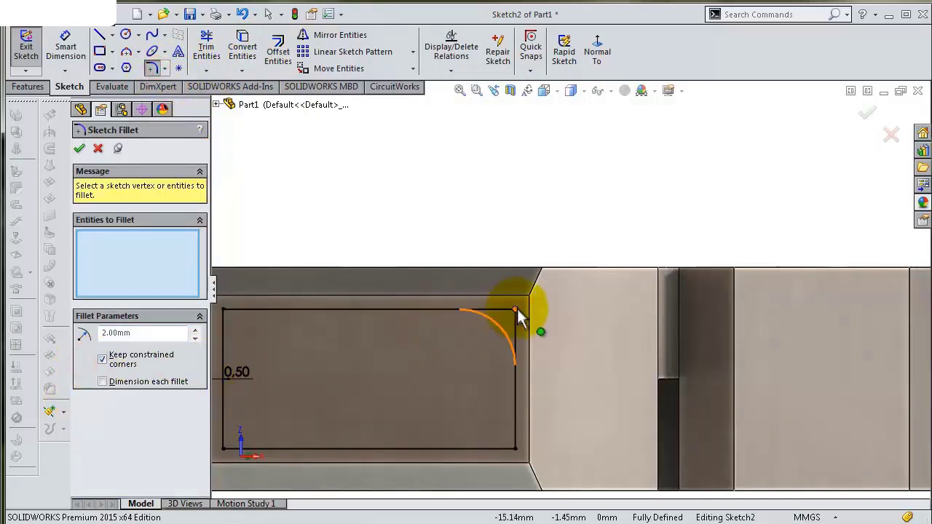
click(515, 310)
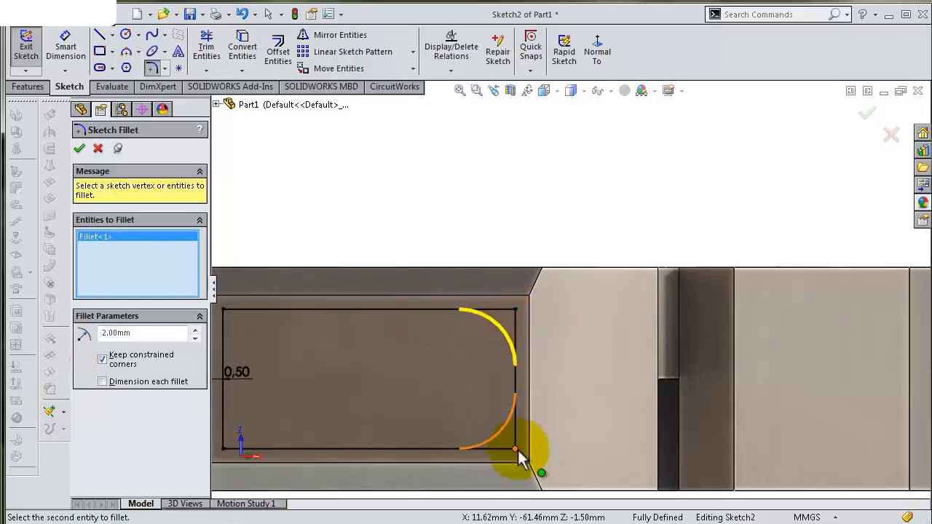
click(516, 450)
click(223, 309)
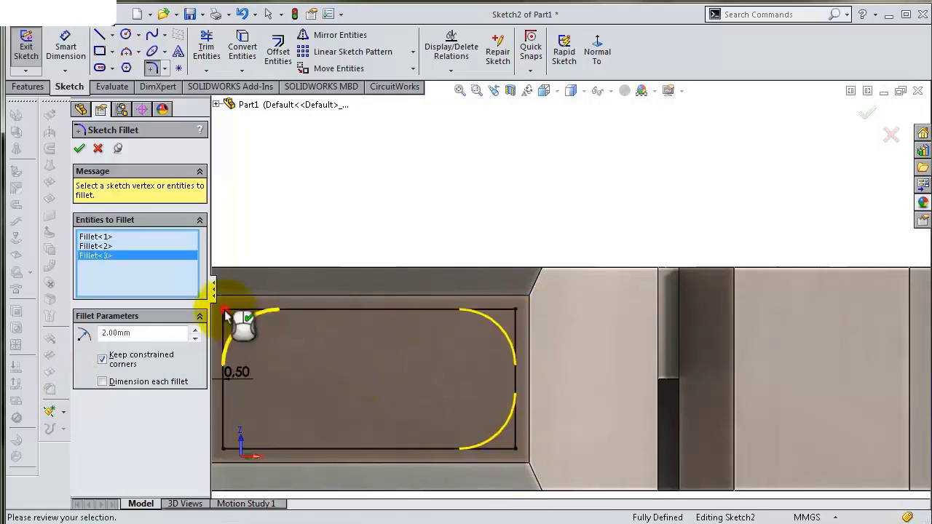
click(223, 448)
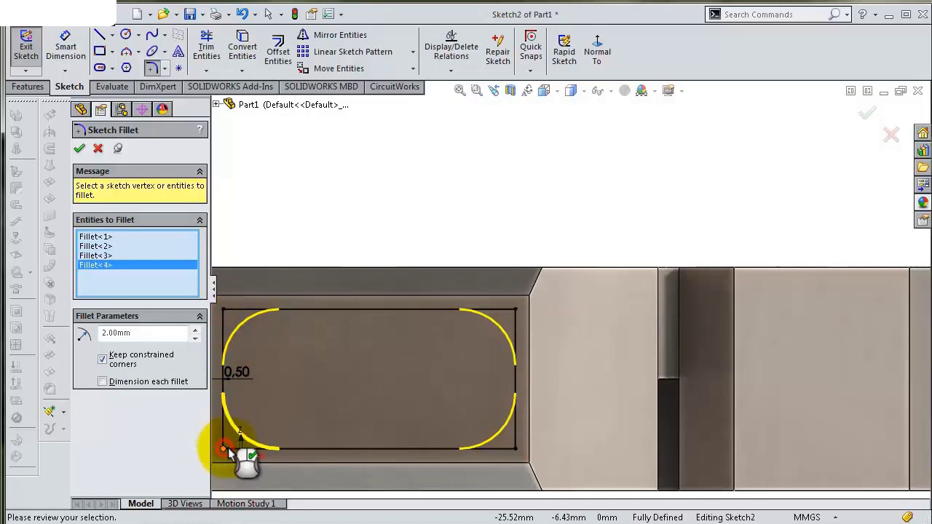
click(80, 149)
Close the fillet settings, fit the part in view, and exit Sketch2 to rebuild the sweep.
key(z)
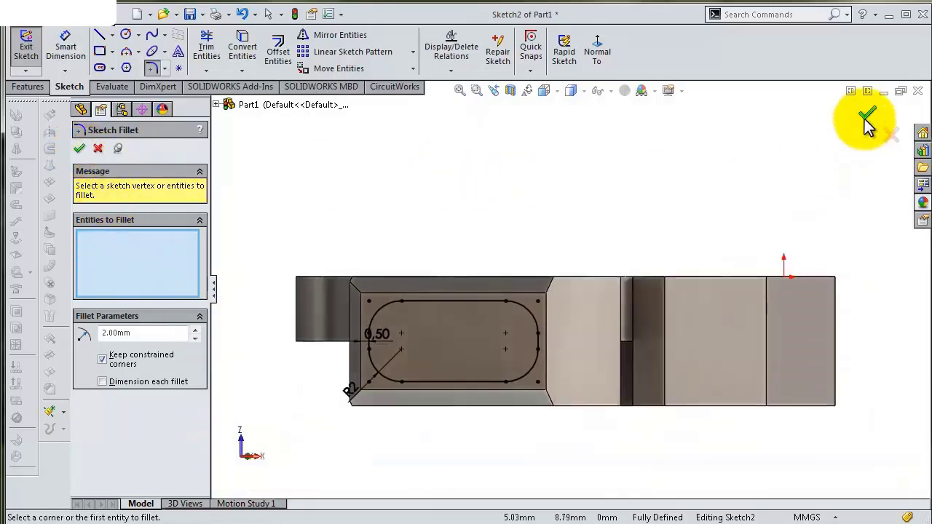
click(866, 114)
key(z)
click(861, 111)
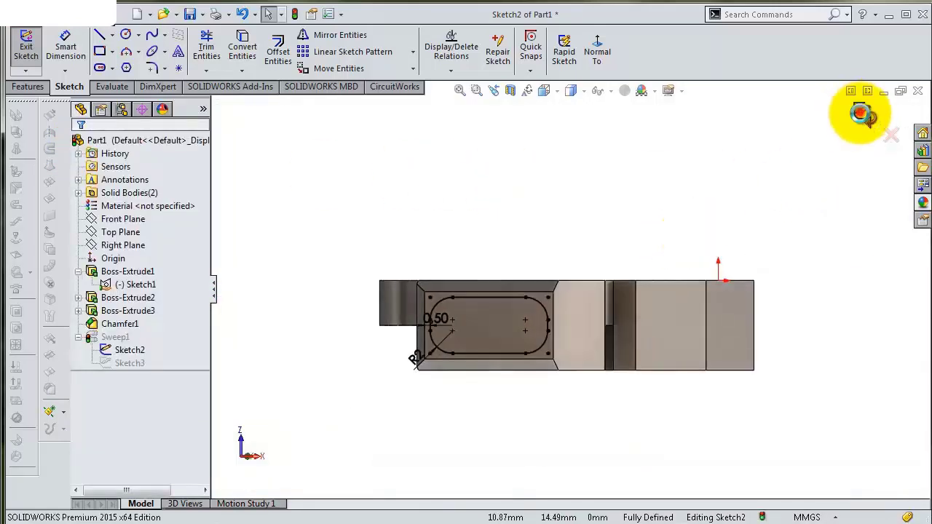
Tilt the view and round the swept arm's end-face edge with a 1 mm fillet (Fillet2).
mouse_move(660, 228)
middle_down()
mouse_move(601, 360)
mouse_move(603, 381)
mouse_move(570, 316)
mouse_move(582, 332)
middle_up()
scroll(583, 333, down, 3)
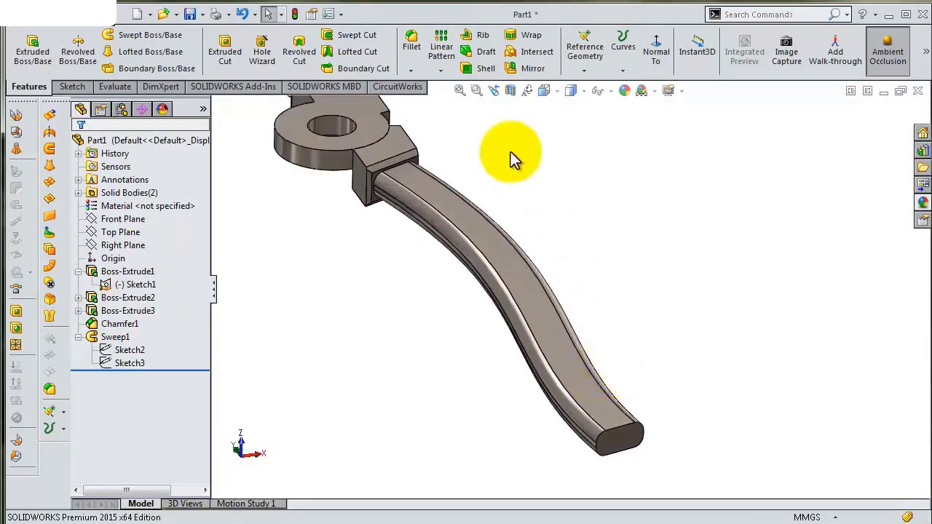
click(412, 40)
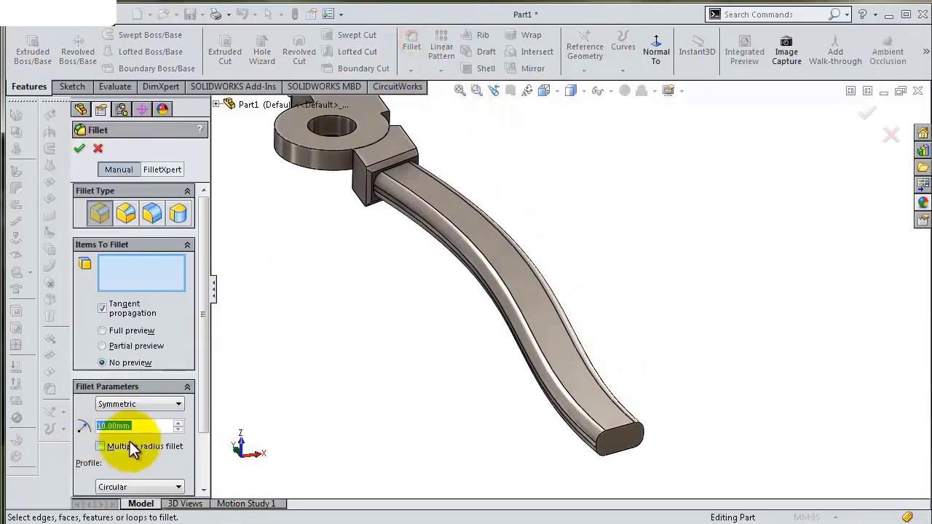
text(2)
key(Return)
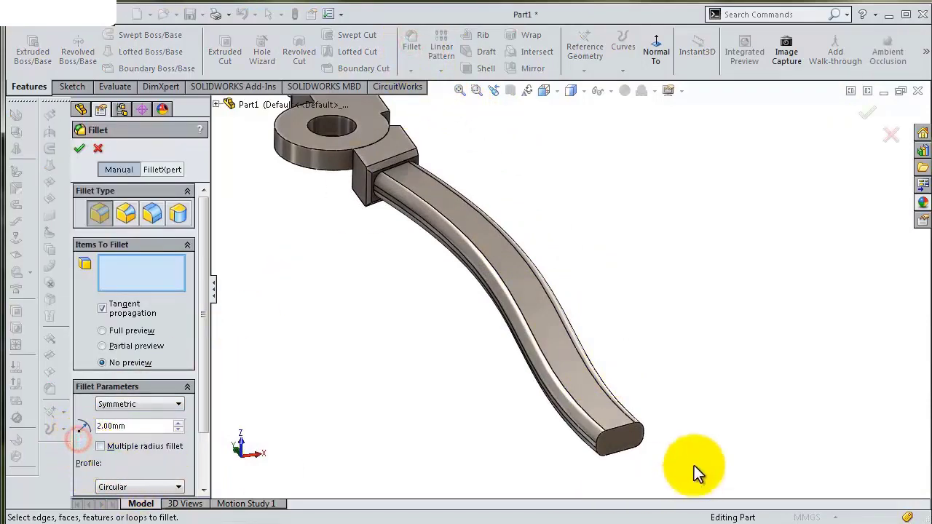
click(614, 437)
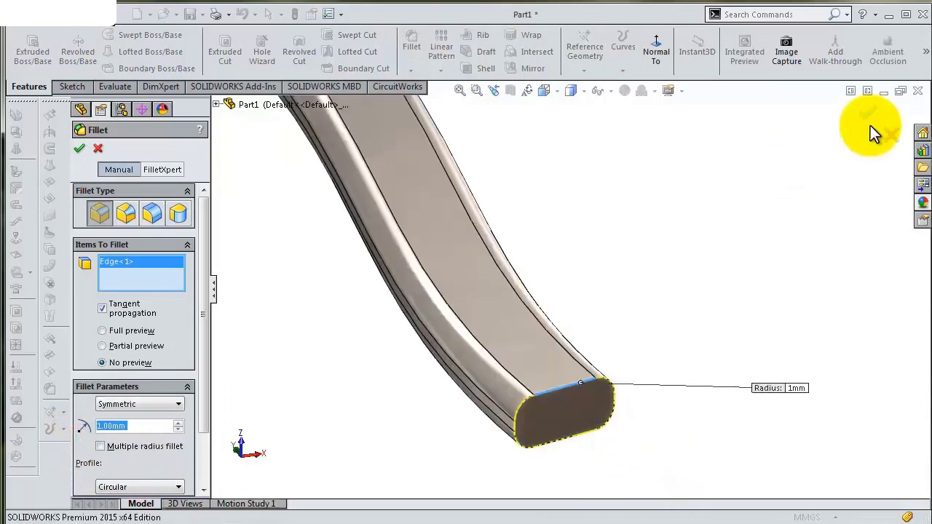
click(871, 118)
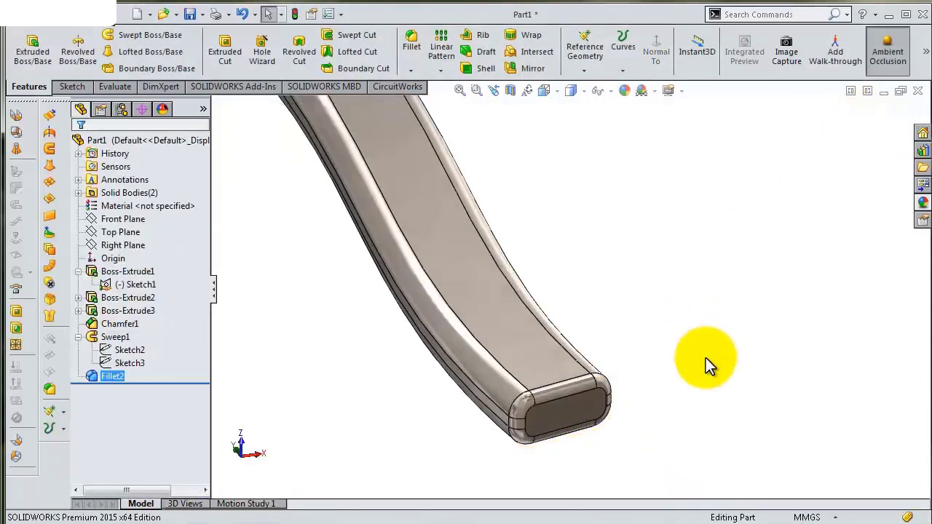
scroll(634, 335, up, 3)
mouse_move(583, 260)
middle_down()
mouse_move(556, 225)
mouse_move(558, 304)
mouse_move(526, 201)
mouse_move(512, 208)
mouse_move(522, 297)
mouse_move(532, 281)
mouse_move(520, 267)
mouse_move(558, 254)
mouse_move(516, 225)
mouse_move(545, 226)
middle_up()
scroll(512, 188, down, 2)
scroll(533, 281, up, 2)
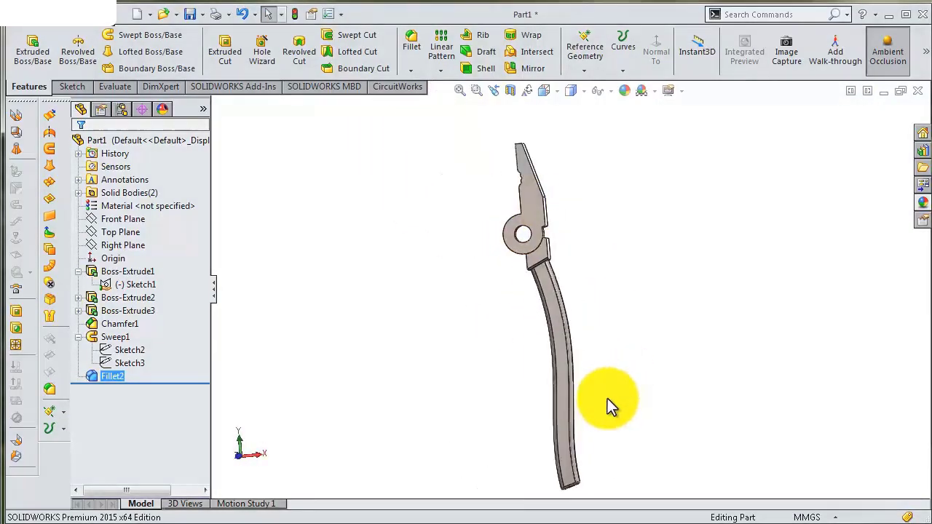